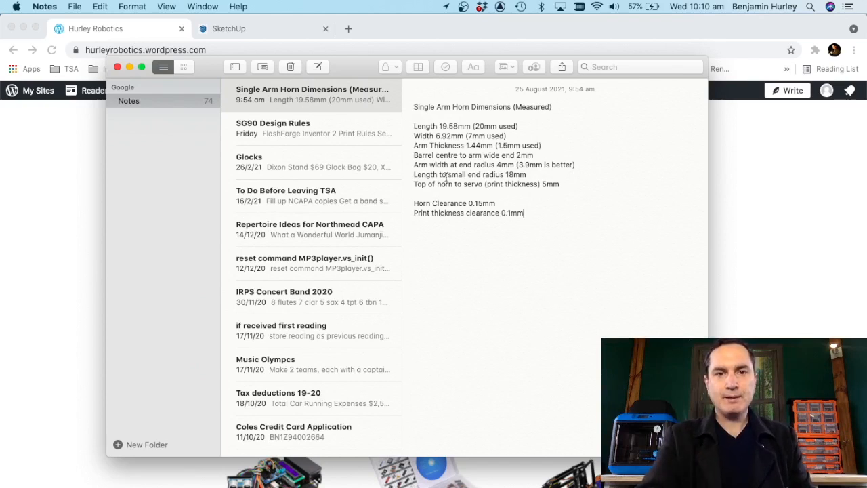
Step: Review the single arm horn measurements and clearances in the note, line by line
left_click(577, 165)
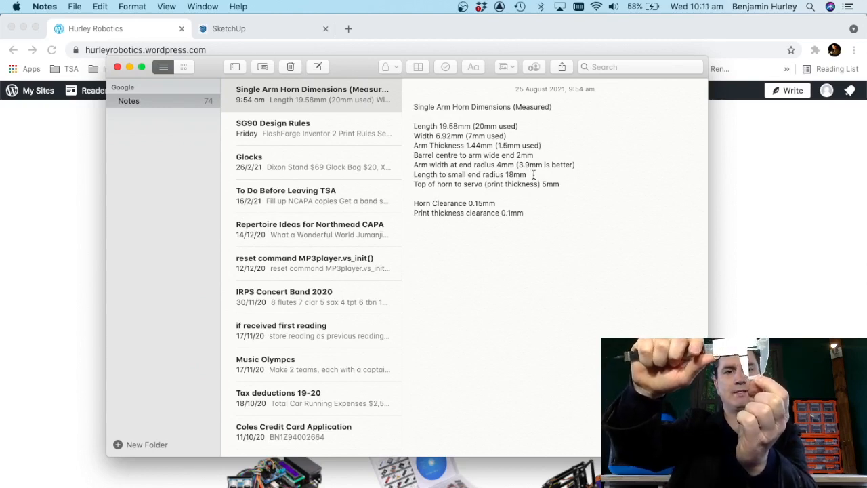
left_click(533, 175)
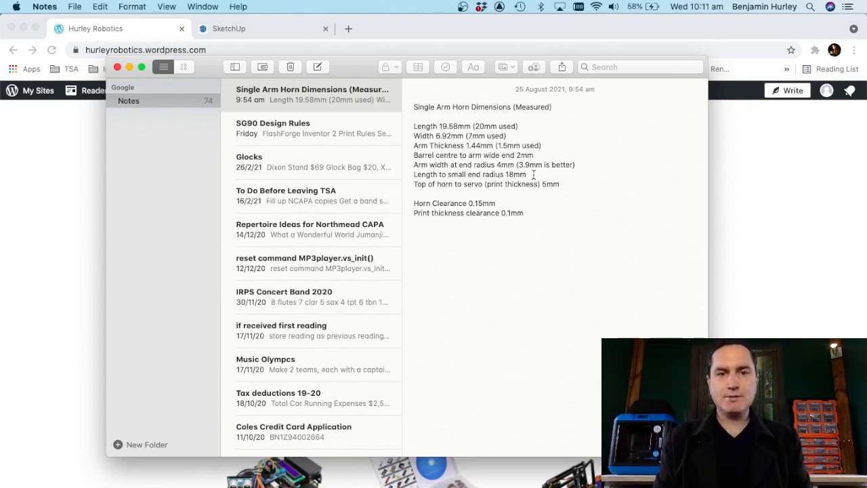
left_click(568, 184)
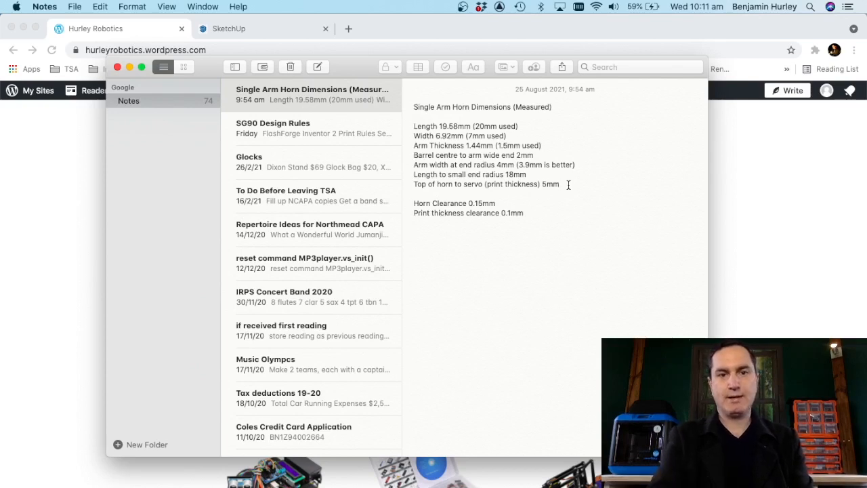
left_click(504, 204)
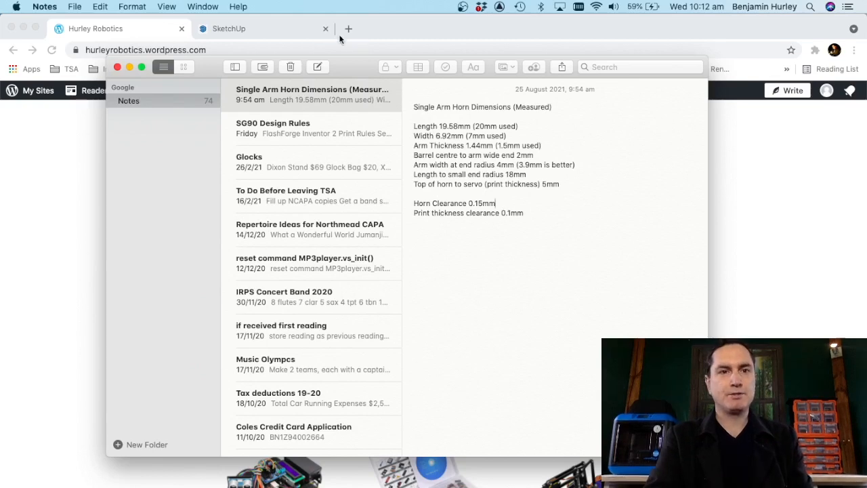
Step: Open the Flashforge Inventor II page from the 3D Printing section of the Hurley Robotics site
left_click(270, 29)
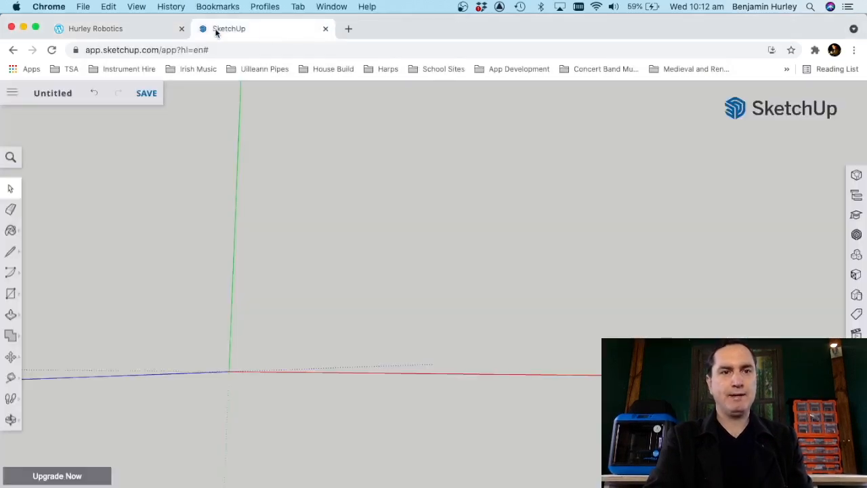
left_click(126, 29)
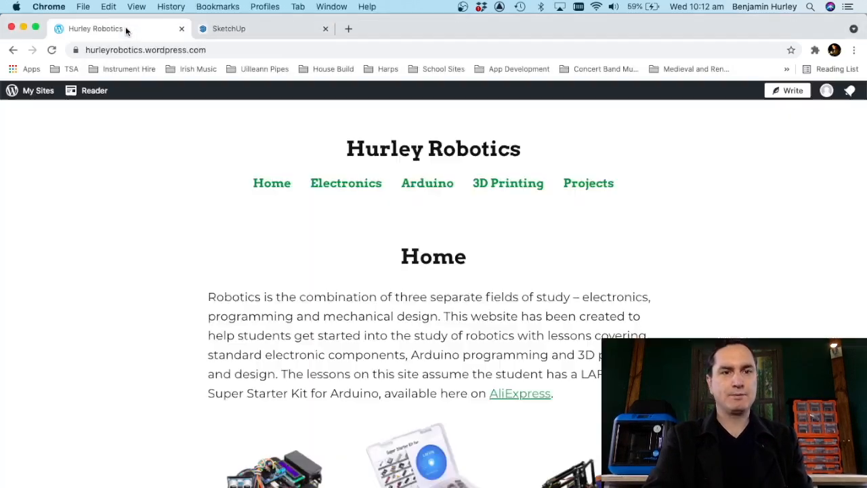
left_click(505, 186)
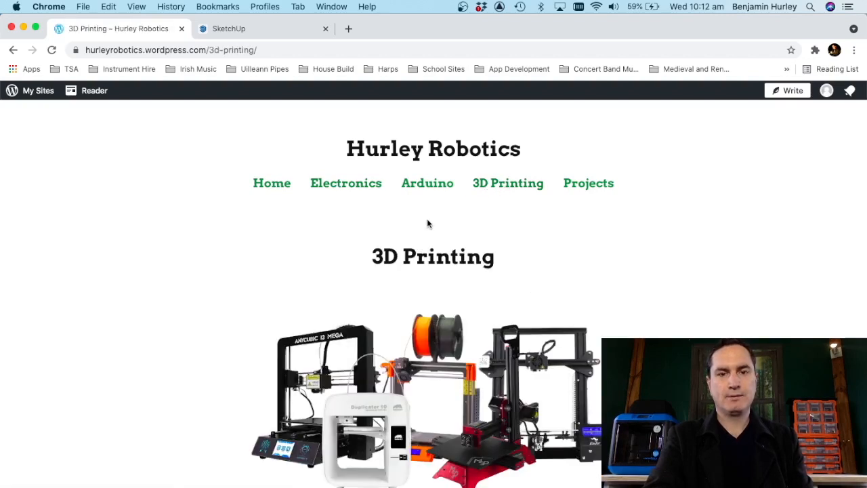
scroll(428, 224, "down", 8)
scroll(427, 223, "down", 1)
left_click(242, 298)
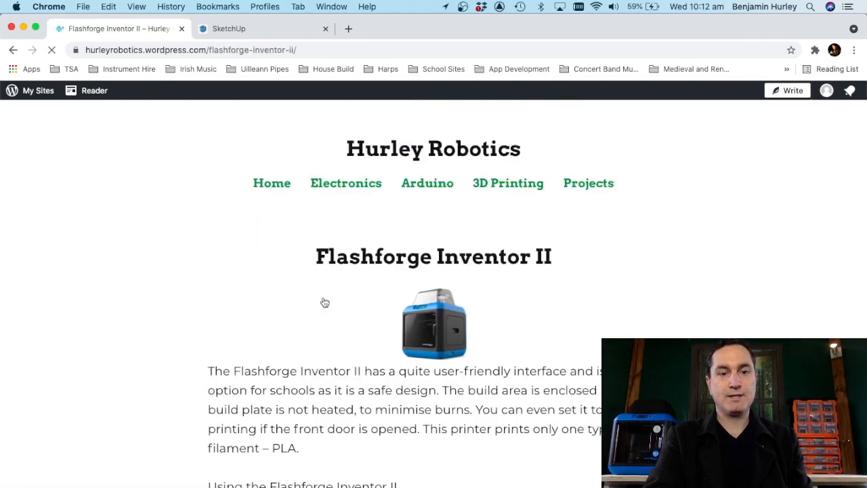
Step: Read the clearance guidelines for fitting 3D printed parts together and with non-3D printed parts on the Flashforge Inventor II page
scroll(324, 302, "down", 1)
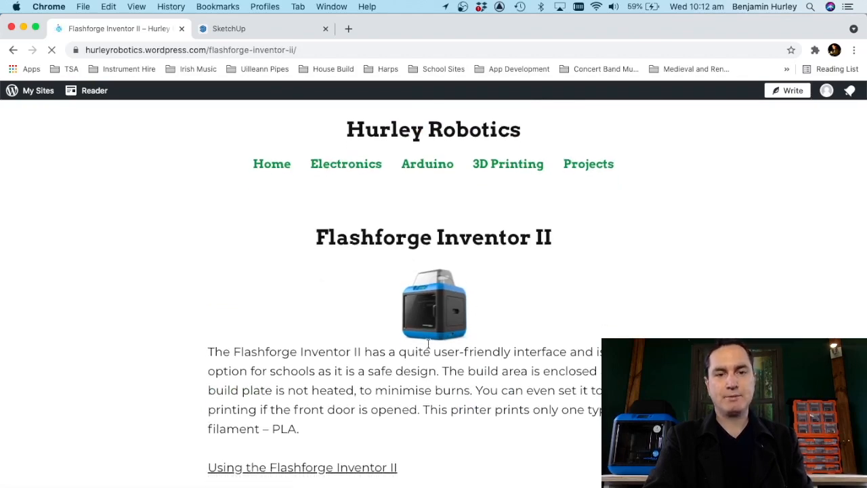
scroll(429, 343, "down", 12)
scroll(427, 342, "down", 15)
scroll(428, 342, "down", 10)
scroll(428, 346, "down", 5)
scroll(402, 341, "down", 3)
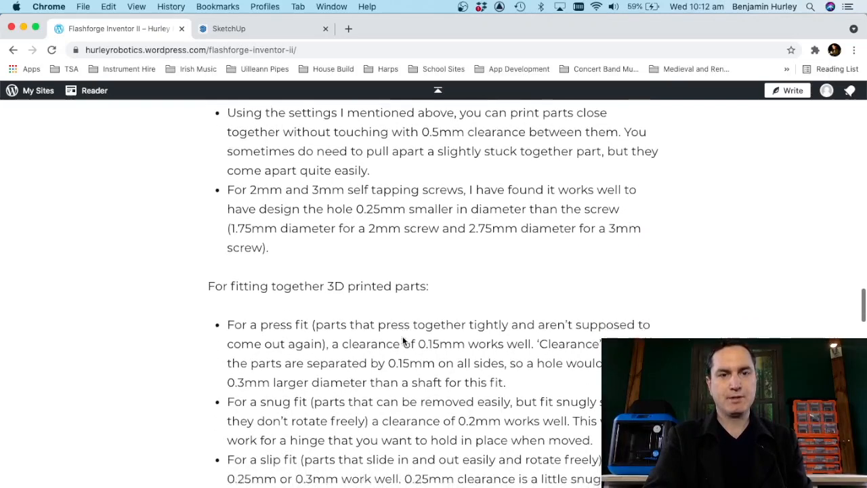
scroll(403, 341, "down", 2)
scroll(374, 274, "down", 3)
scroll(373, 274, "down", 2)
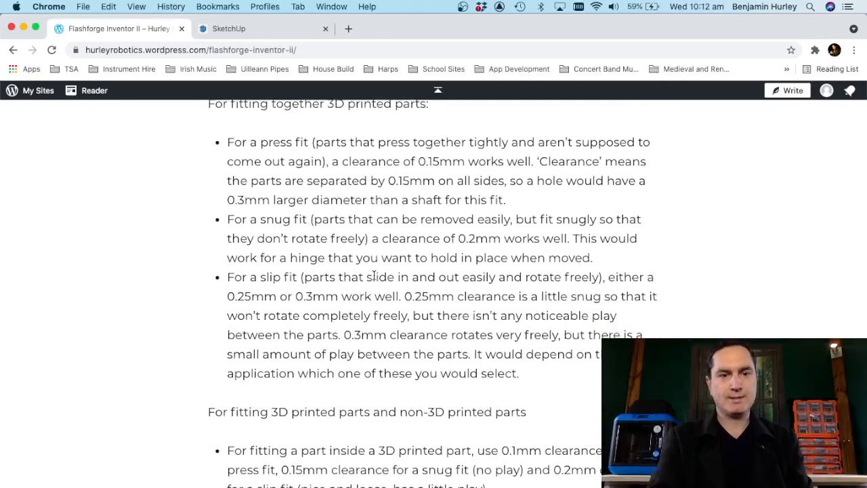
scroll(373, 274, "down", 5)
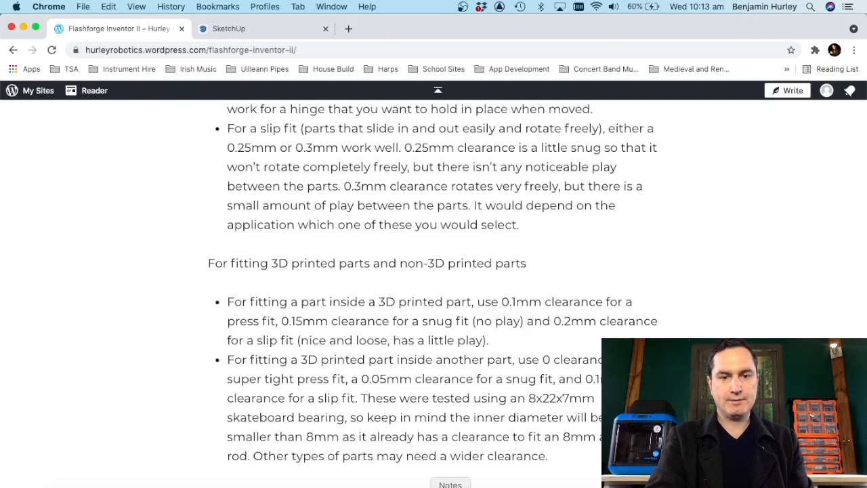
Step: Compare the horn and print thickness clearances in Notes with the fit guidelines on the web page
left_click(450, 486)
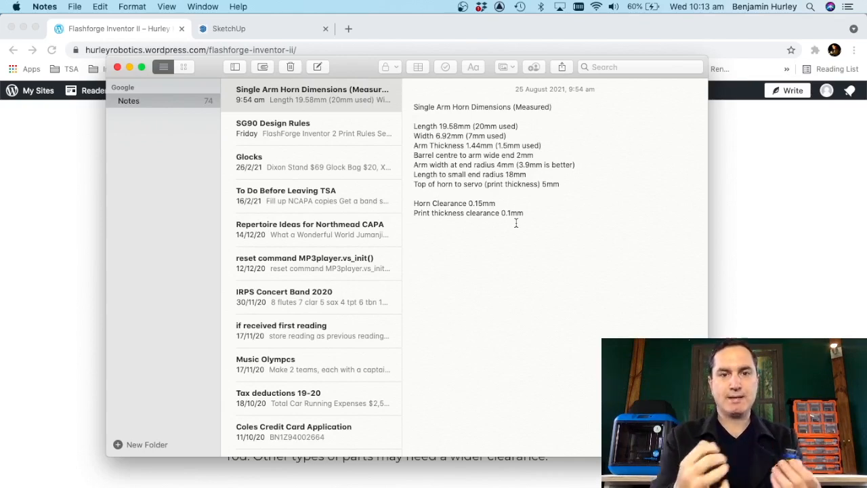
left_click(771, 243)
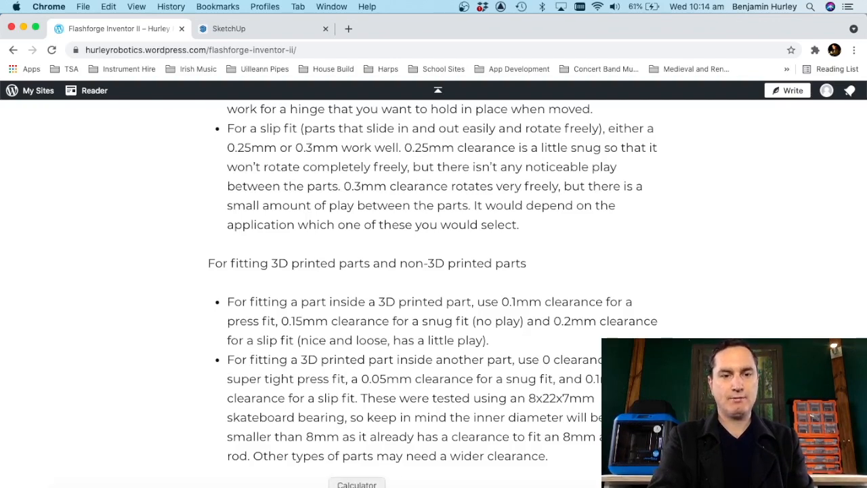
left_click(450, 485)
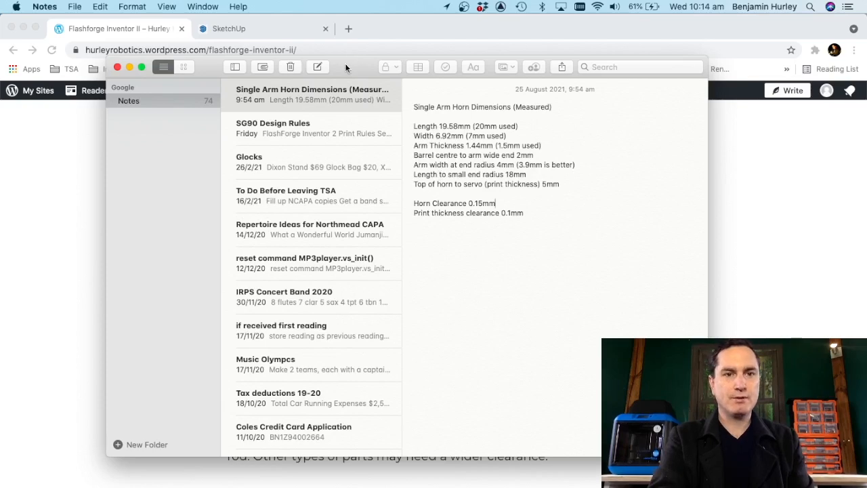
left_click_drag(345, 63, 345, 115)
Step: Switch to SketchUp and draw a rectangle from the origin, twice as long along the red axis as along the green axis
left_click(247, 29)
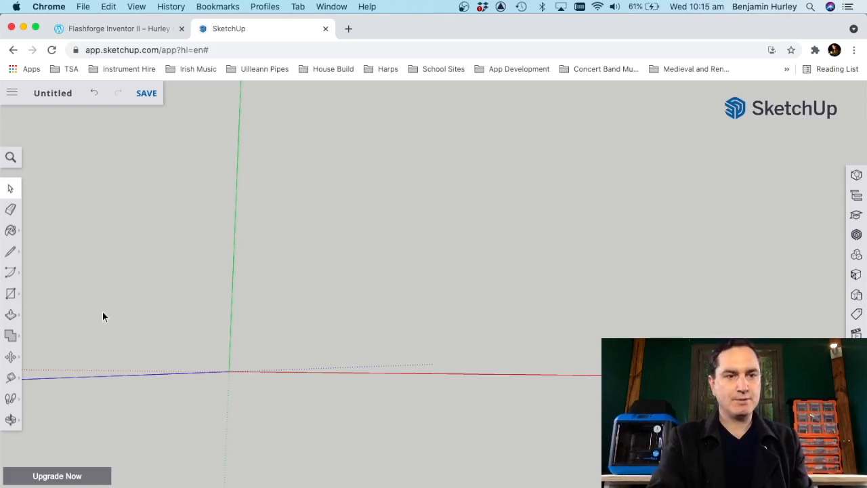
left_click(11, 293)
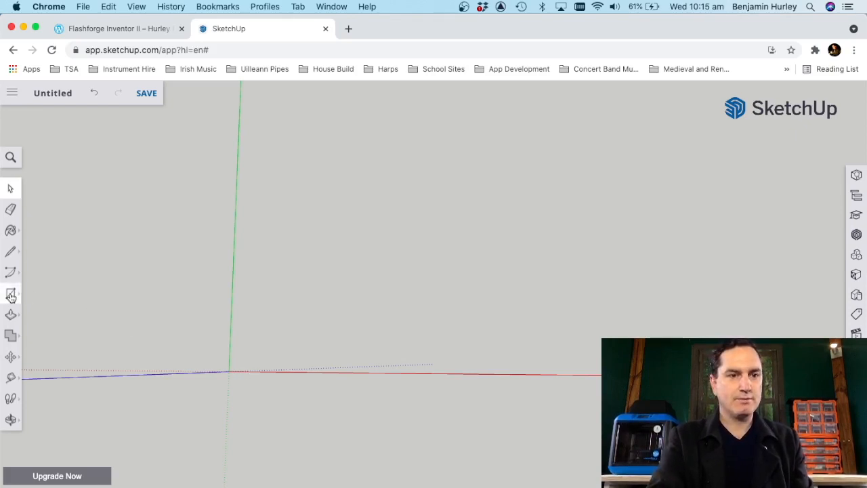
left_click(228, 371)
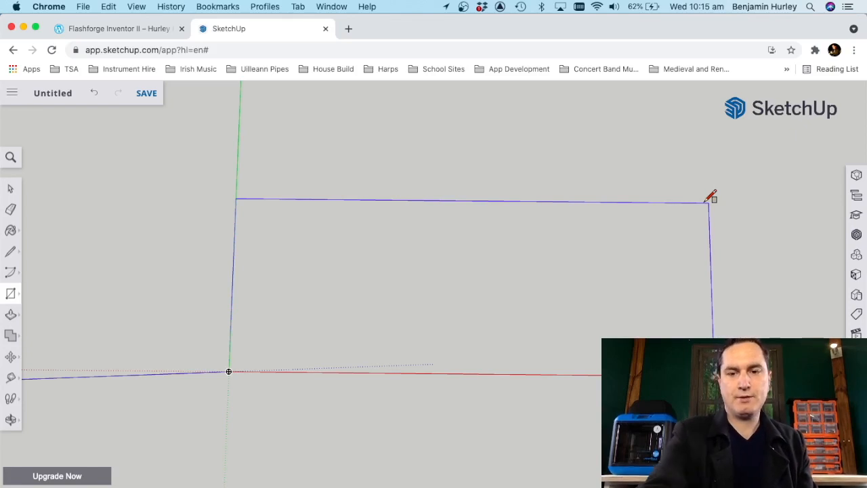
key("Return")
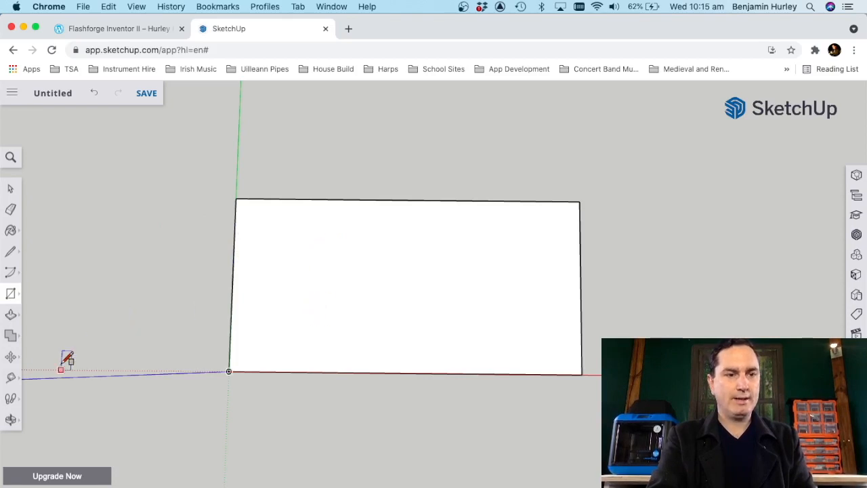
Step: Place a guide parallel to each short edge of the rectangle, inset by half the rectangle's width
left_click(11, 379)
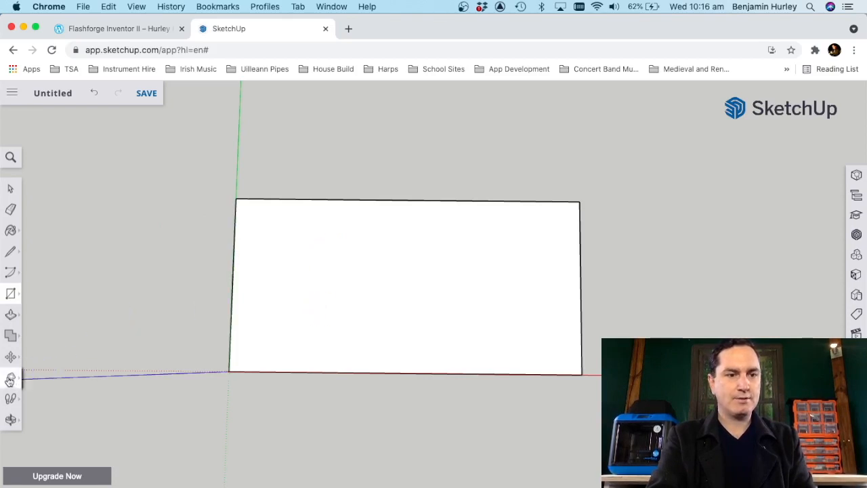
left_click(236, 199)
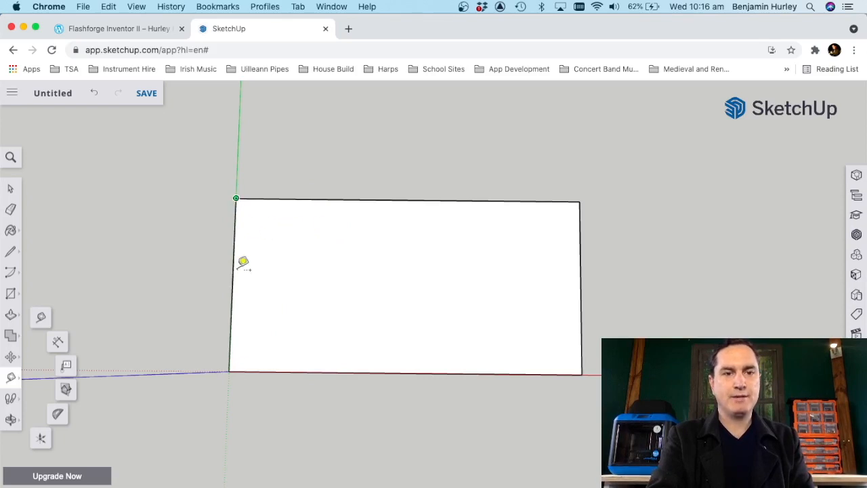
left_click(234, 248)
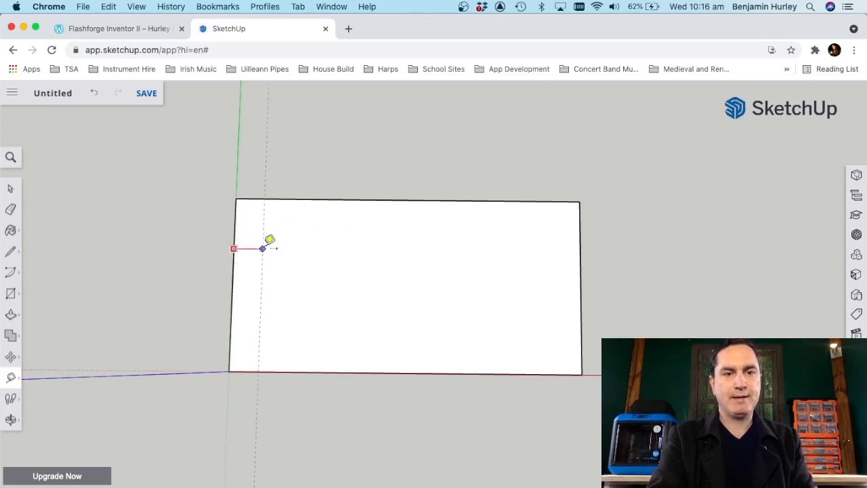
type("5")
key("Return")
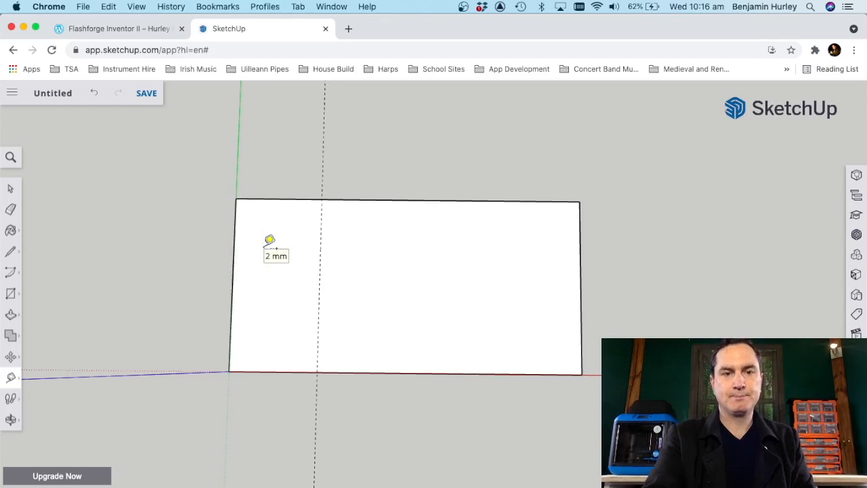
left_click(580, 233)
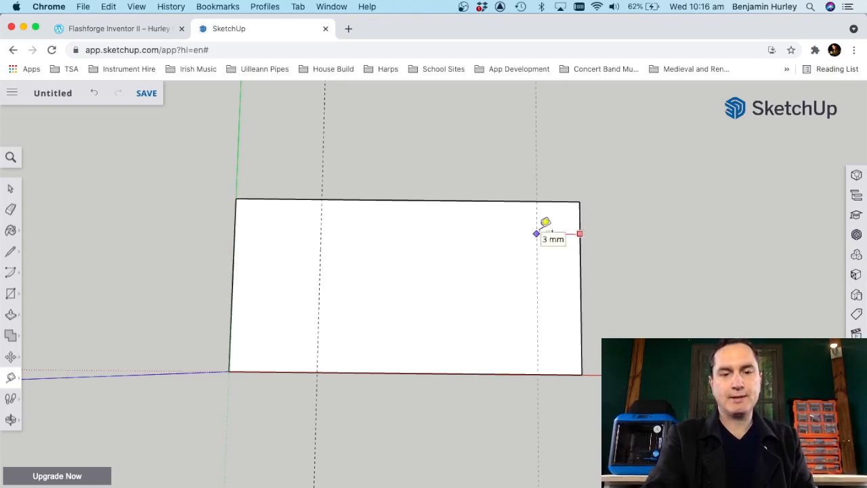
type("5")
key("Return")
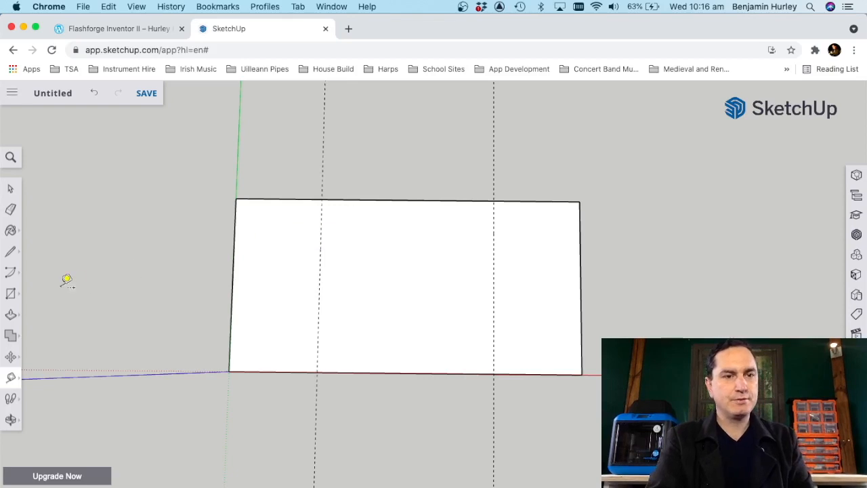
Step: Draw a 2 Point Arc between the guide intersections at each end, bulging outward to touch the rectangle's short edge
left_click(12, 274)
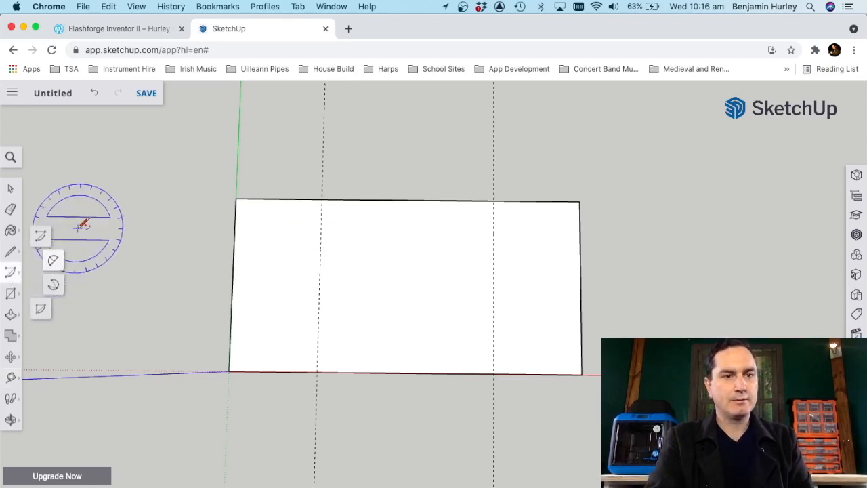
left_click(53, 261)
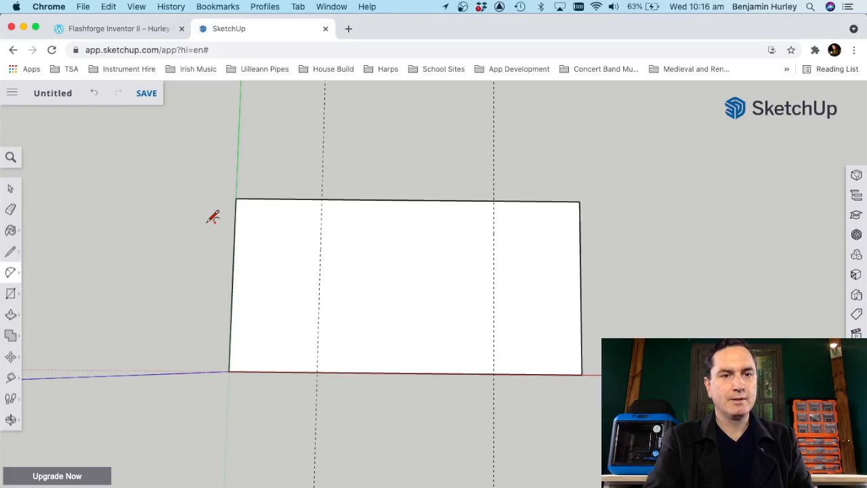
left_click(322, 200)
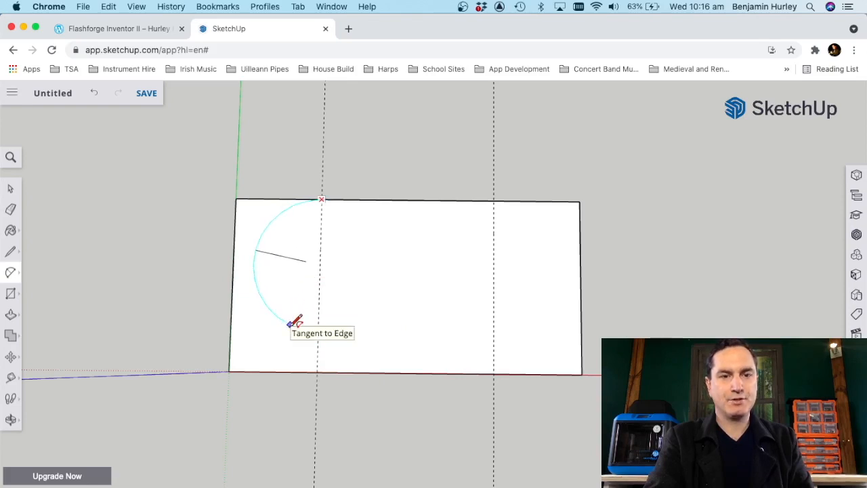
left_click(323, 367)
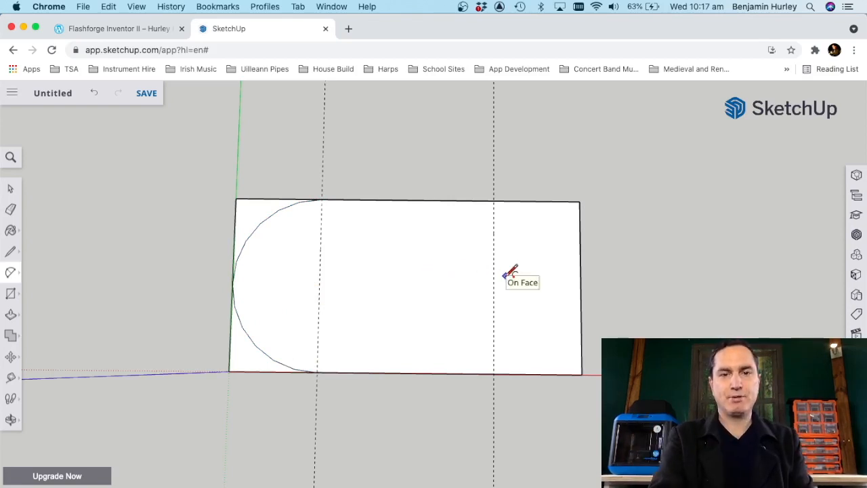
left_click(494, 200)
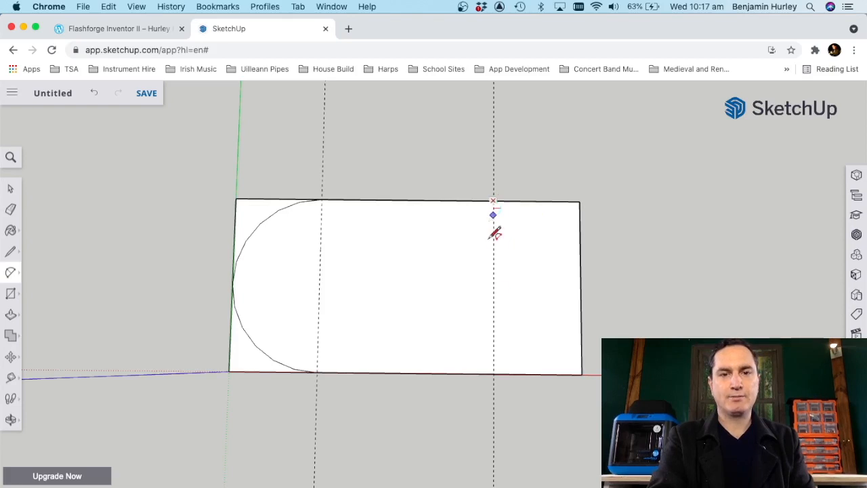
left_click(494, 374)
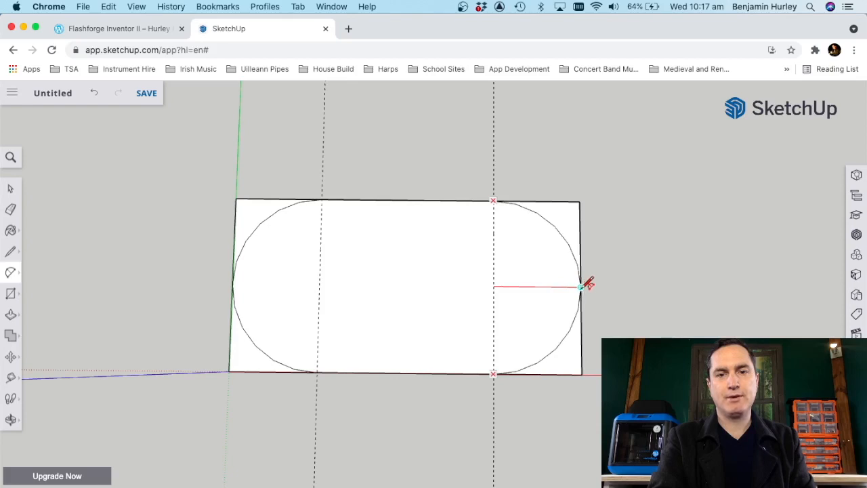
left_click(582, 287)
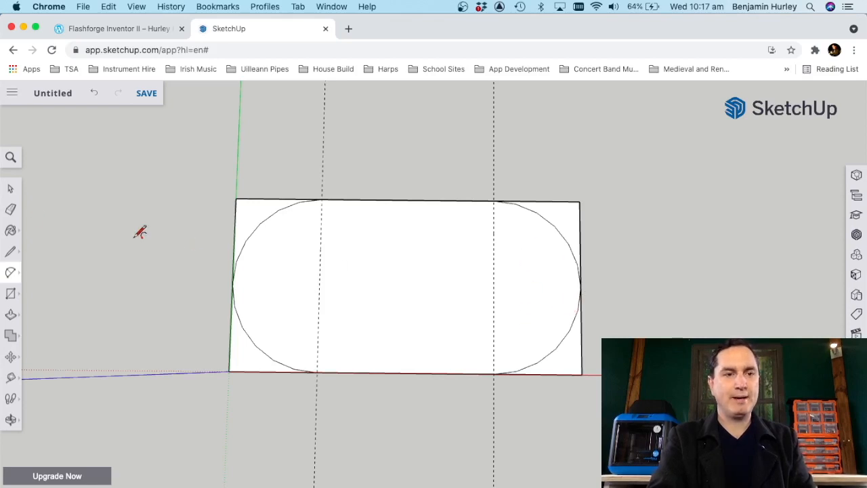
Step: Erase the leftover rectangle edges outside the arcs at all four corners, leaving a closed shape with rounded ends
left_click(11, 209)
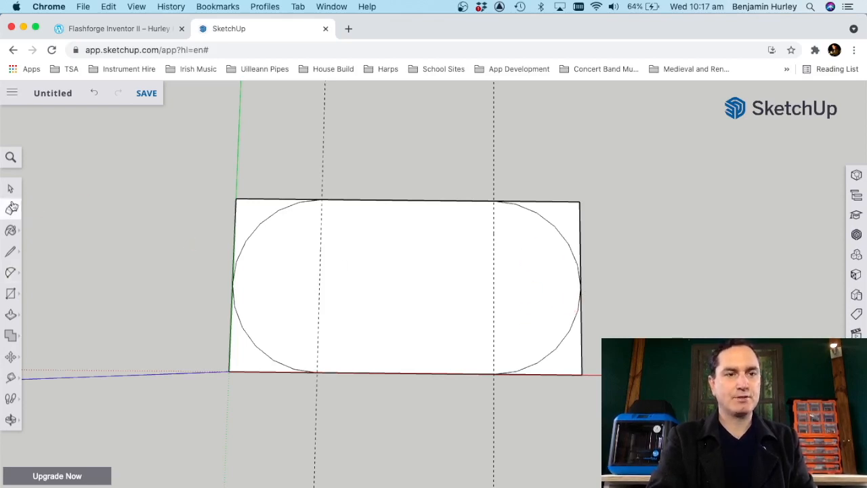
left_click(261, 198)
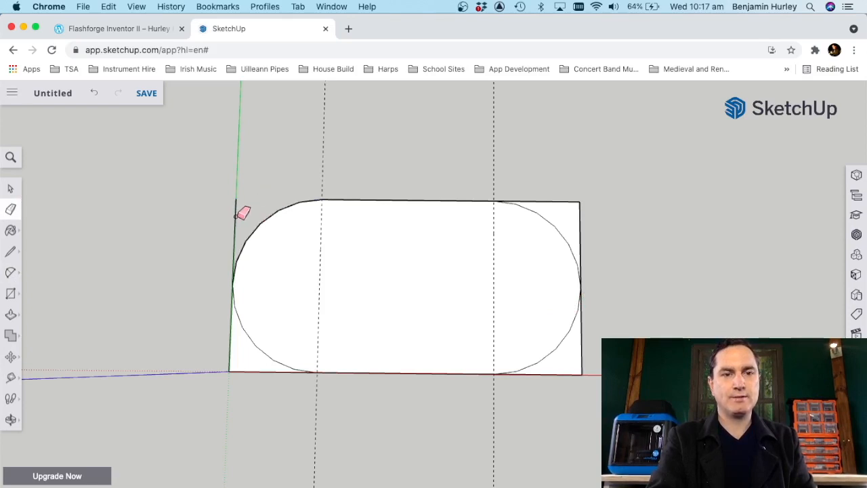
left_click(234, 230)
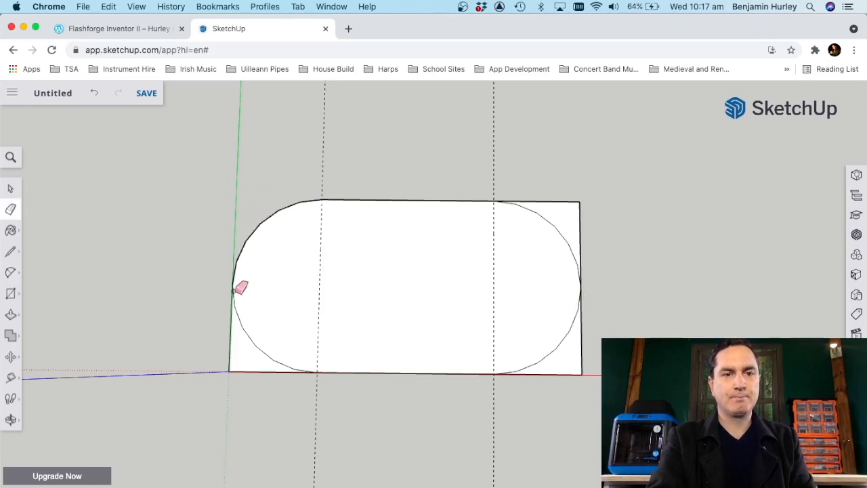
left_click(232, 353)
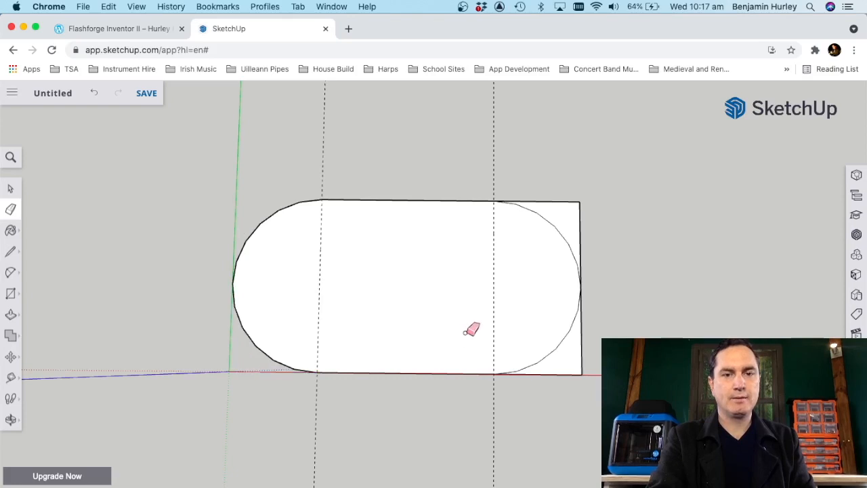
left_click(550, 372)
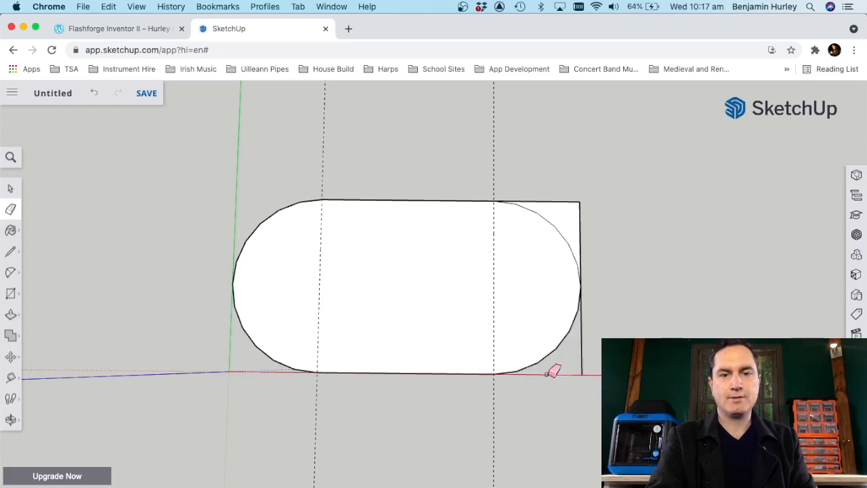
left_click(583, 348)
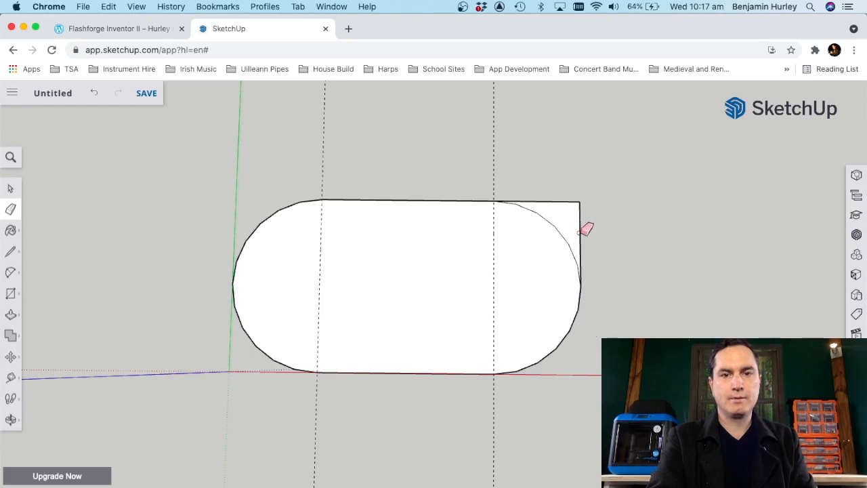
left_click(580, 232)
left_click(567, 200)
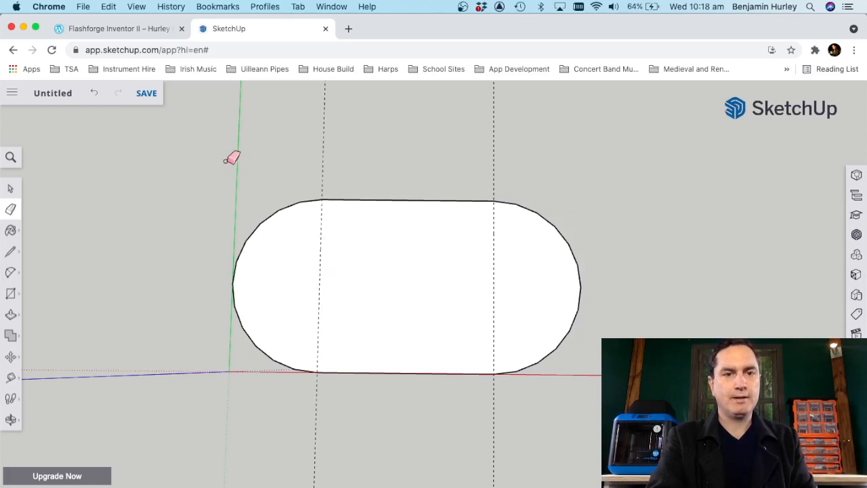
Step: Select both construction guides crossing the rounded shape and delete them
left_click(11, 188)
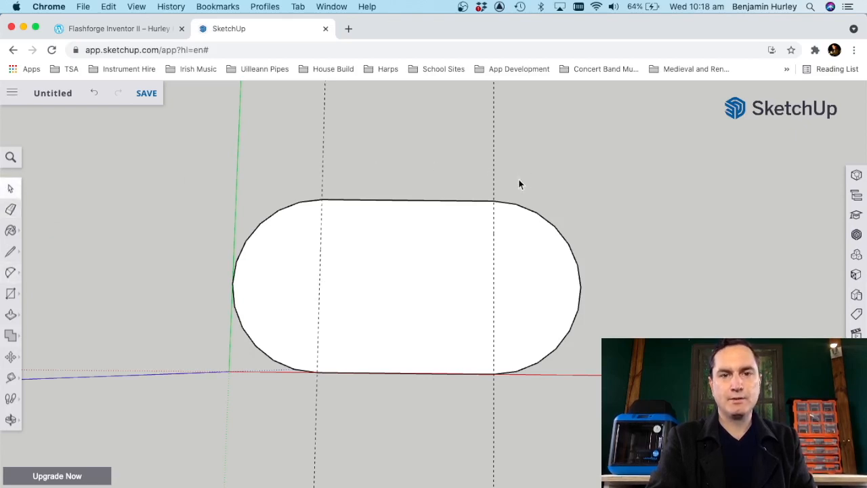
left_click_drag(339, 120, 286, 110)
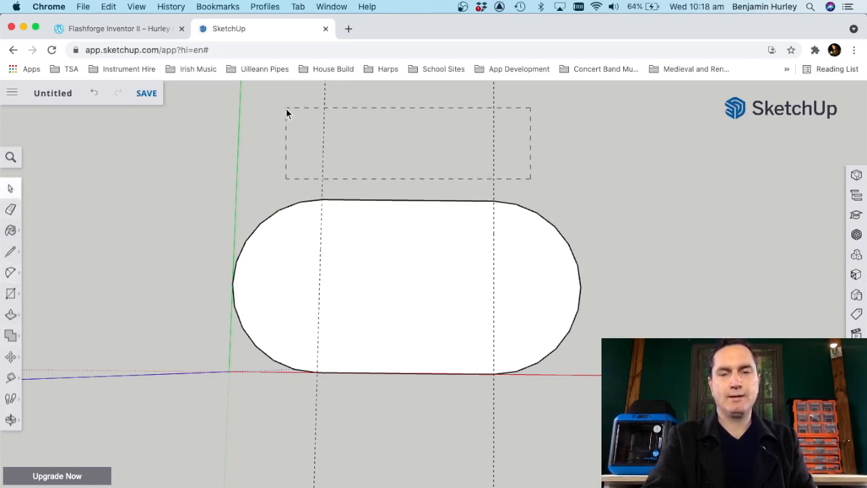
left_click_drag(610, 120, 515, 162)
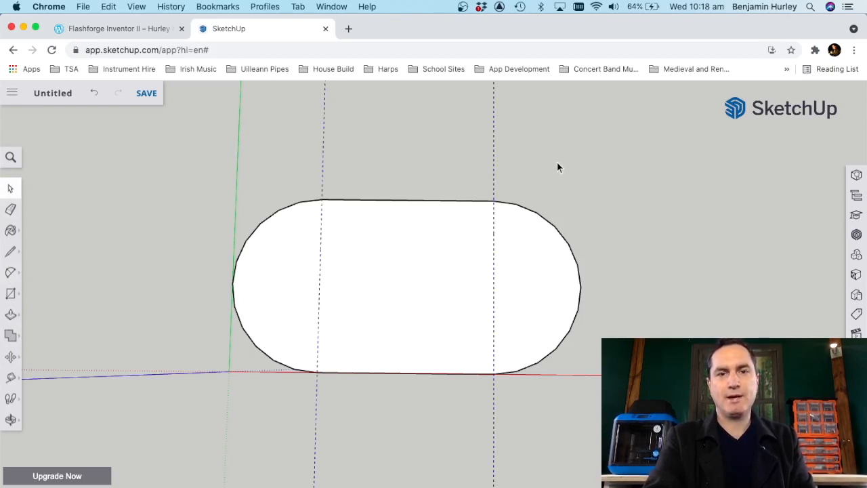
left_click_drag(552, 107, 297, 158)
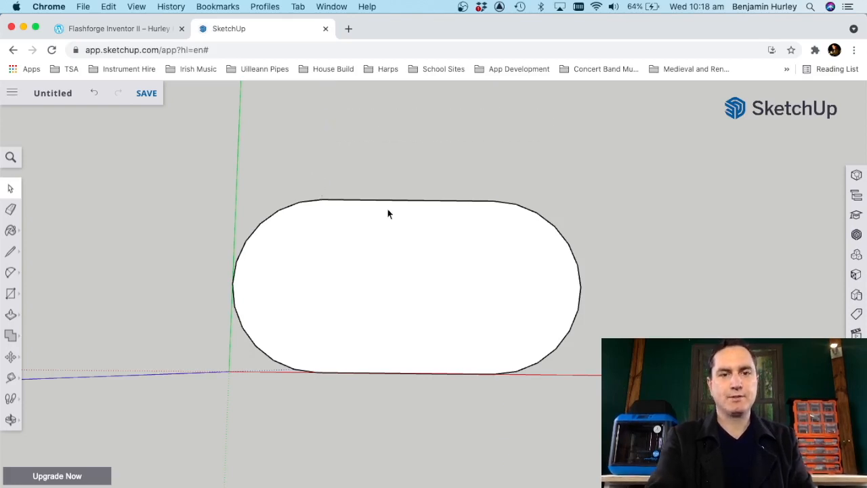
Step: Place a lengthwise centre guide 6 mm from the long edge, plus guides parallel to the green axis just inside one end and at the far end
left_click(17, 378)
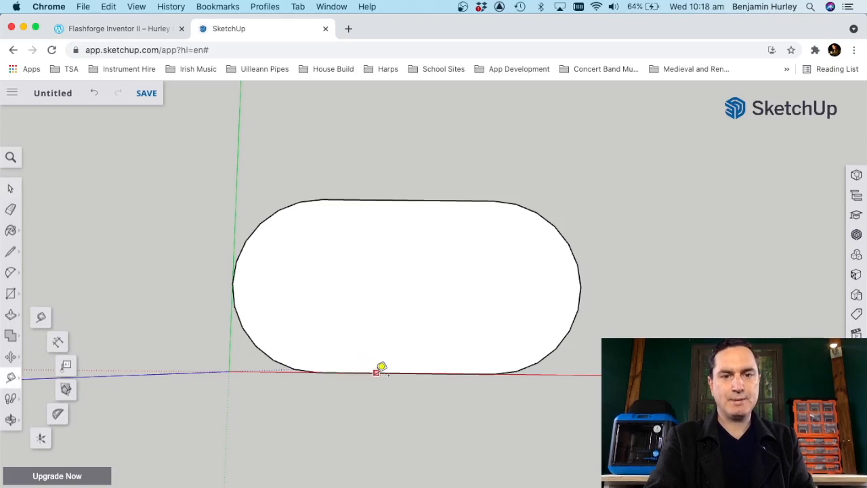
left_click(381, 366)
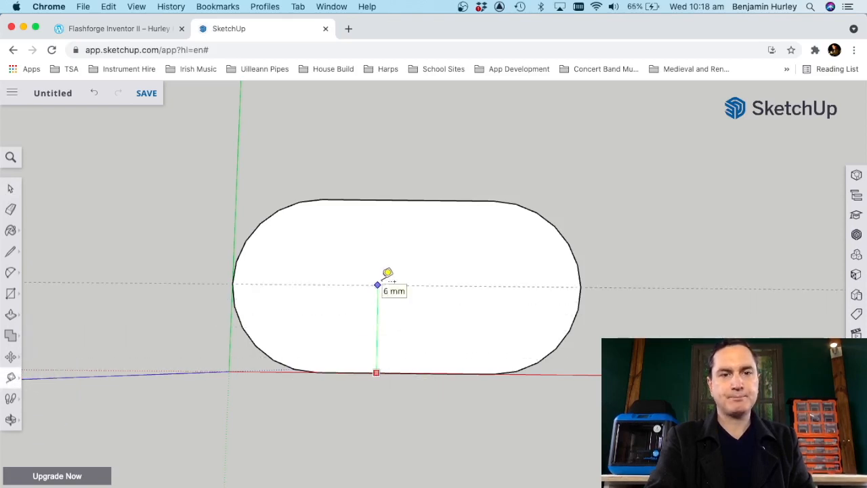
left_click(401, 279)
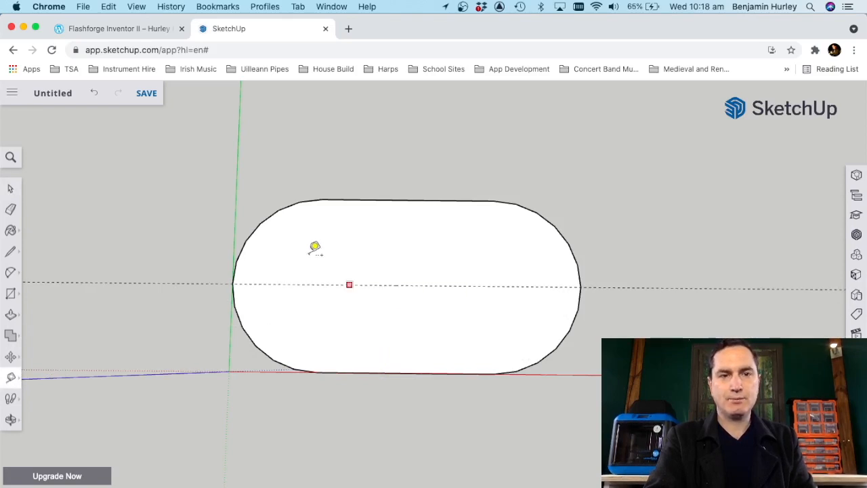
left_click(238, 140)
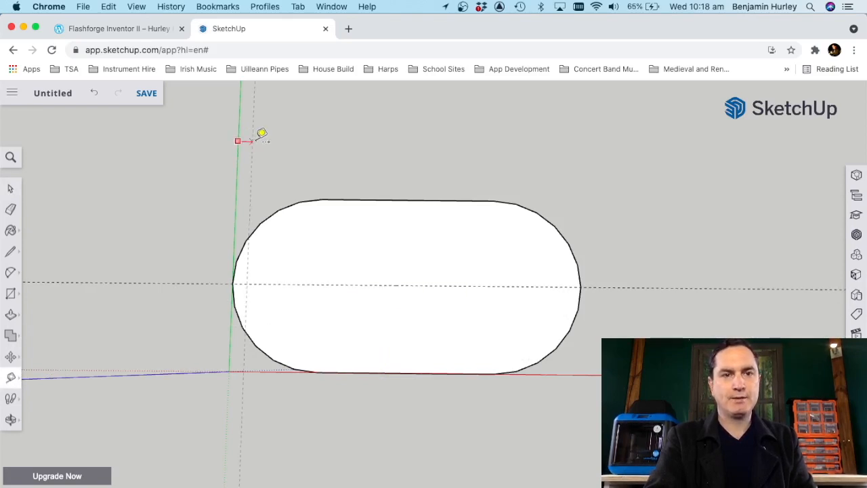
left_click(262, 133)
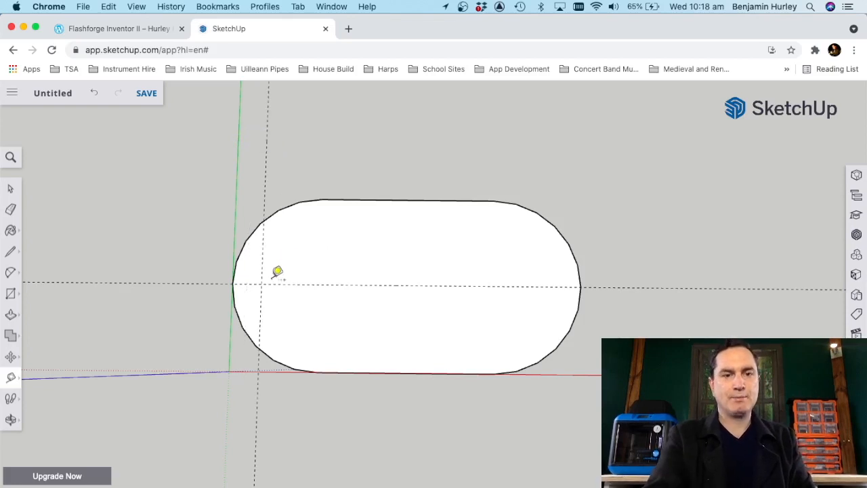
left_click(267, 141)
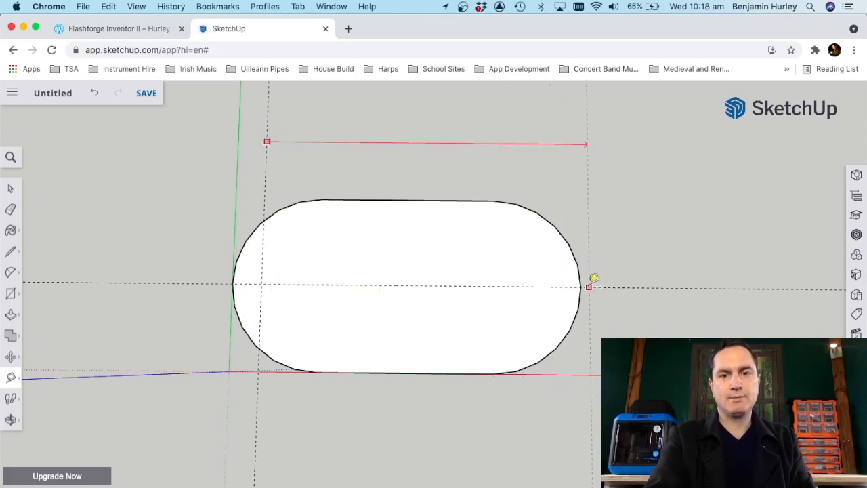
left_click(581, 287)
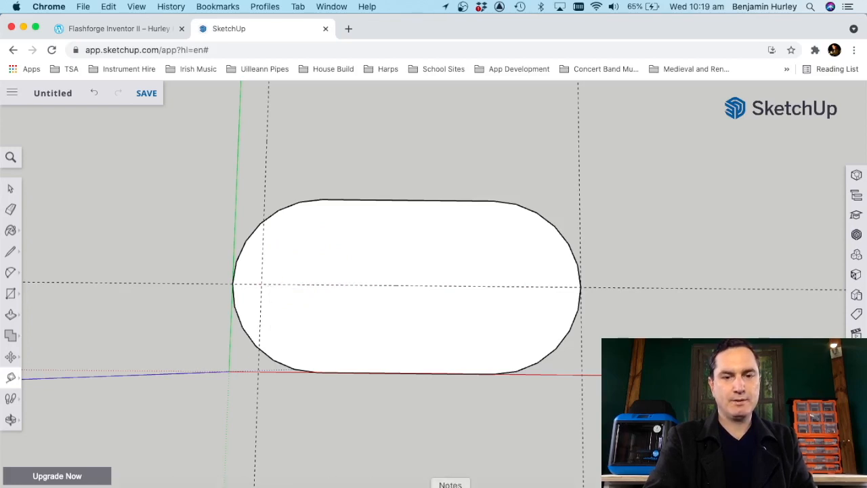
Step: Check the horn width in Notes, then in SketchUp add a parallel guide offset inward from the guide nearest the green axis by half that width
left_click(450, 487)
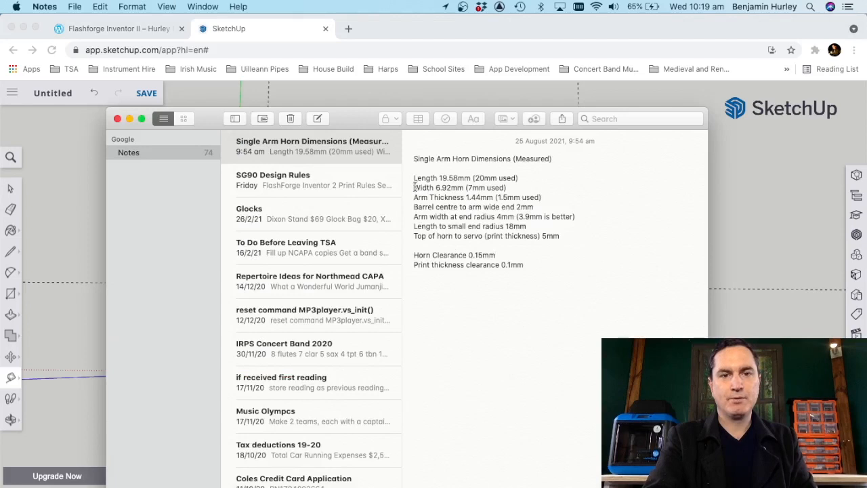
left_click_drag(415, 188, 506, 187)
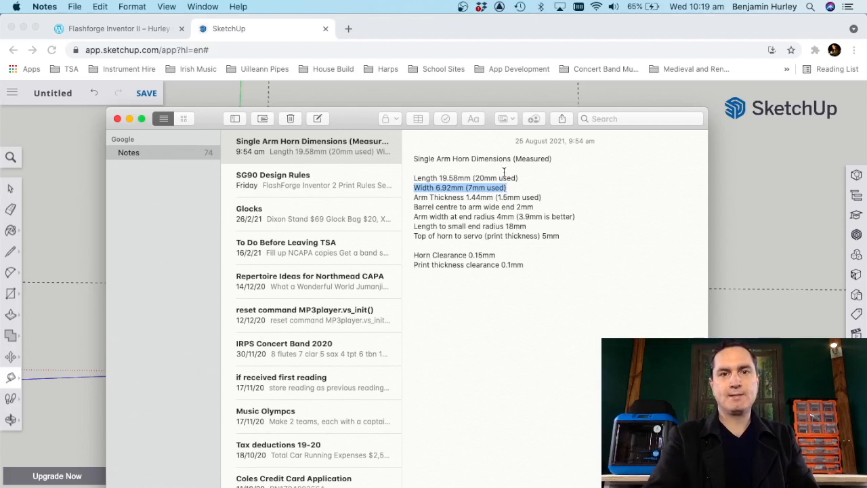
left_click(474, 27)
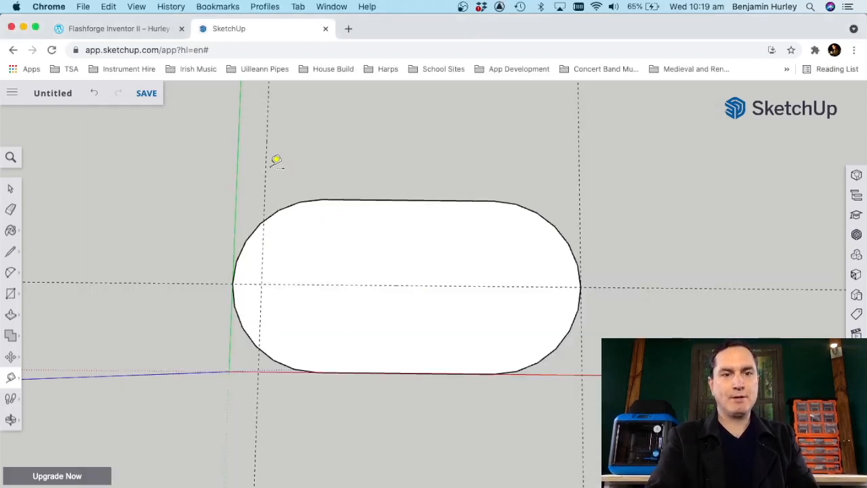
left_click(266, 143)
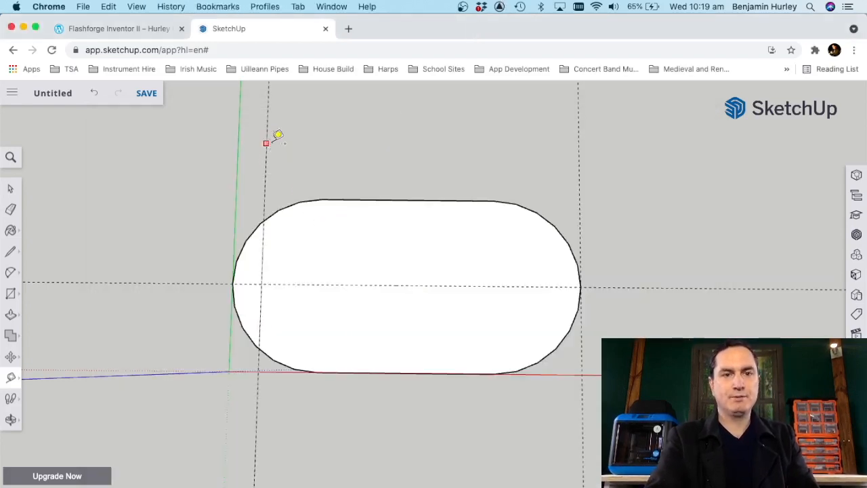
left_click(321, 139)
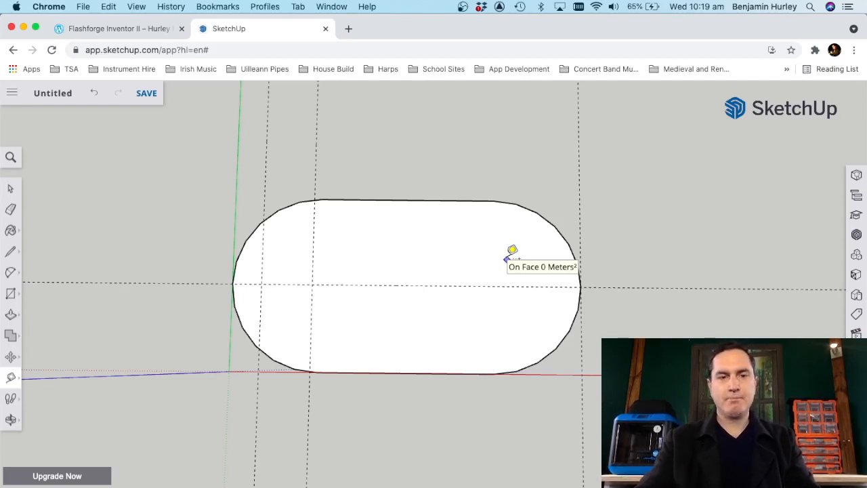
Step: Delete all the guides, leaving only the rounded outline
left_click(11, 190)
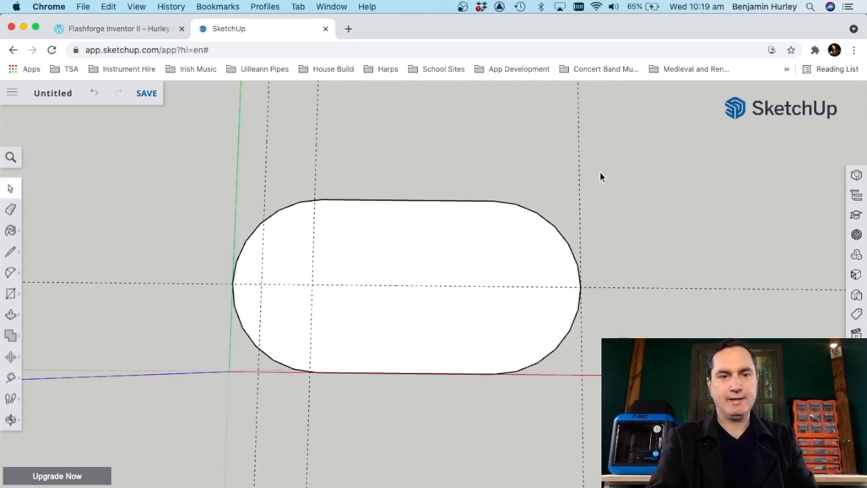
left_click_drag(594, 189, 154, 121)
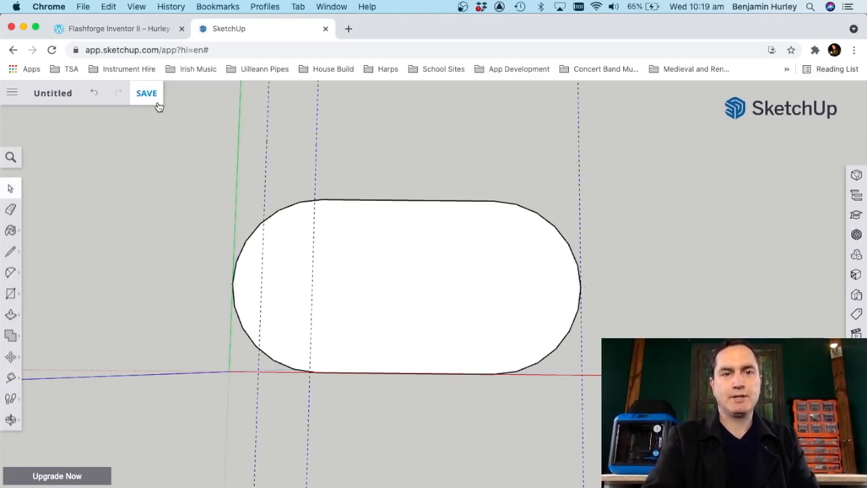
key("Delete")
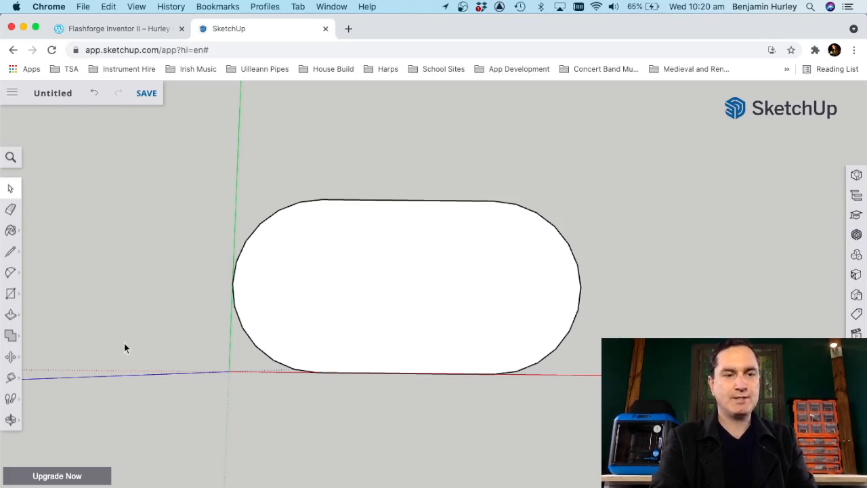
Step: Extrude the rounded face upward with Push/Pull into a solid about 5 mm thick
left_click(11, 419)
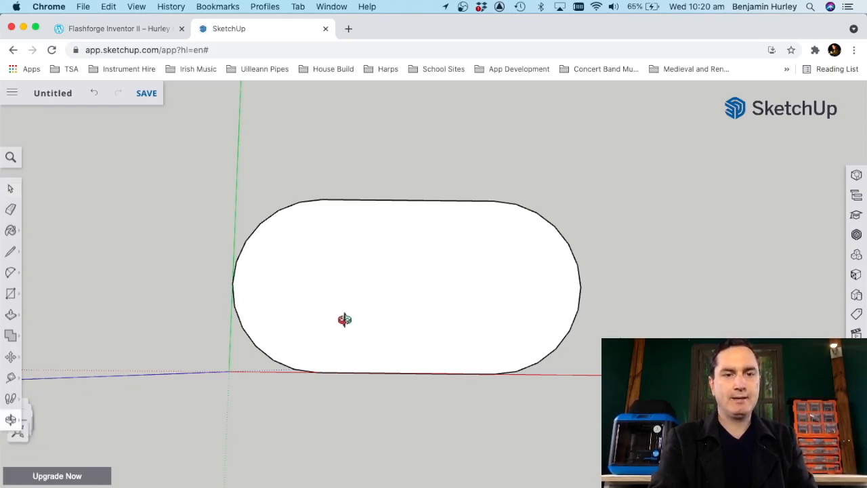
left_click_drag(346, 321, 244, 161)
left_click_drag(344, 285, 340, 190)
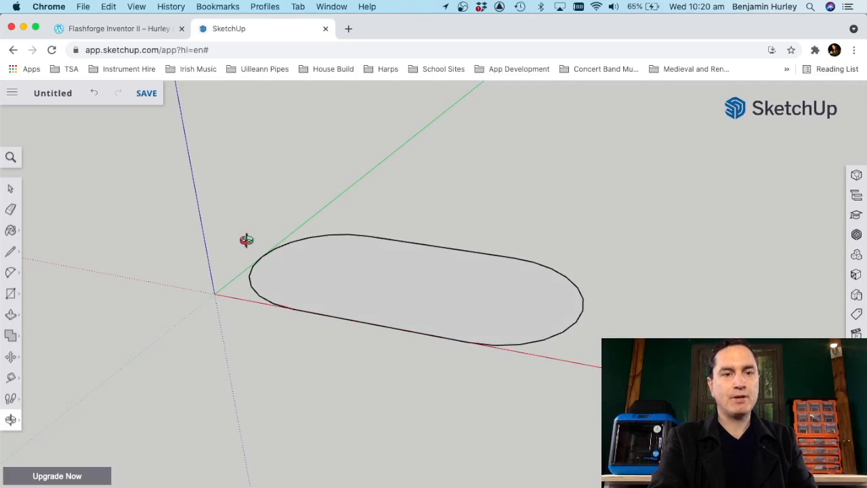
left_click(11, 314)
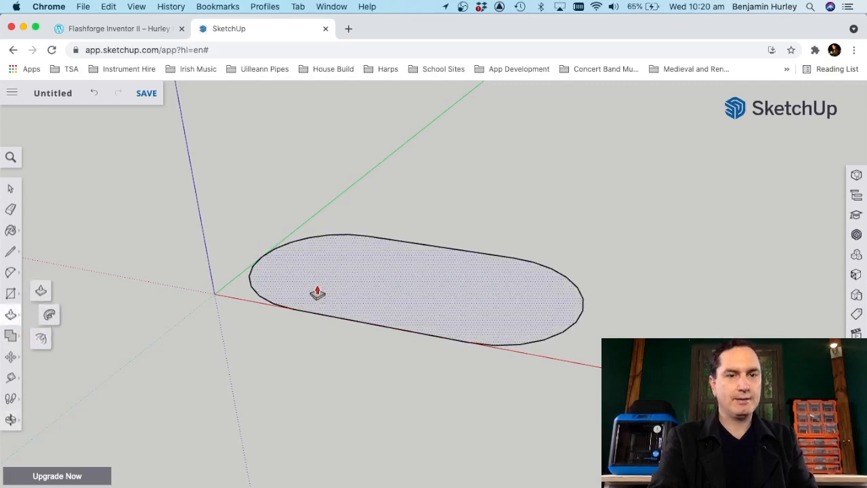
left_click_drag(351, 290, 350, 259)
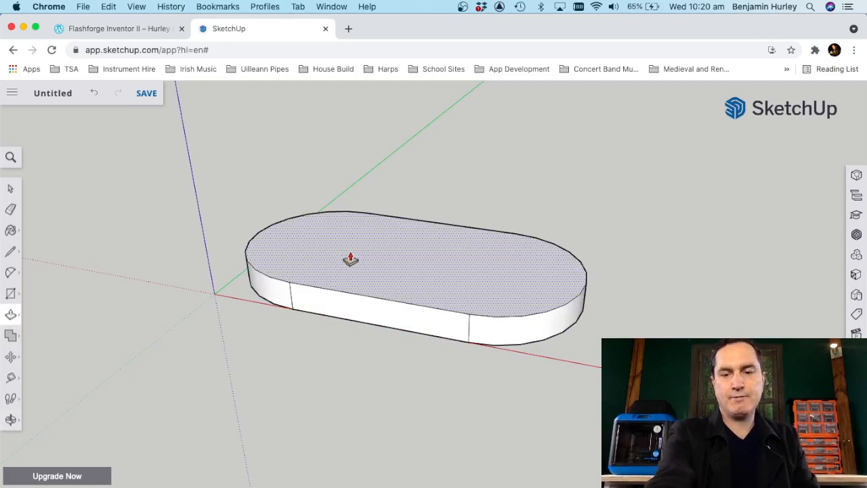
key("Return")
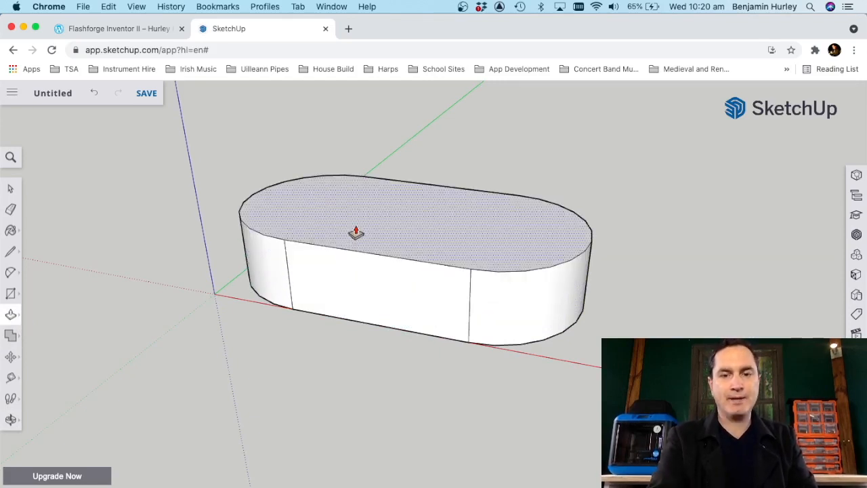
Step: Lower the solid's top face slightly with Push/Pull, keeping it about 5 mm thick, and measure its height along a vertical edge
left_click_drag(356, 233, 355, 247)
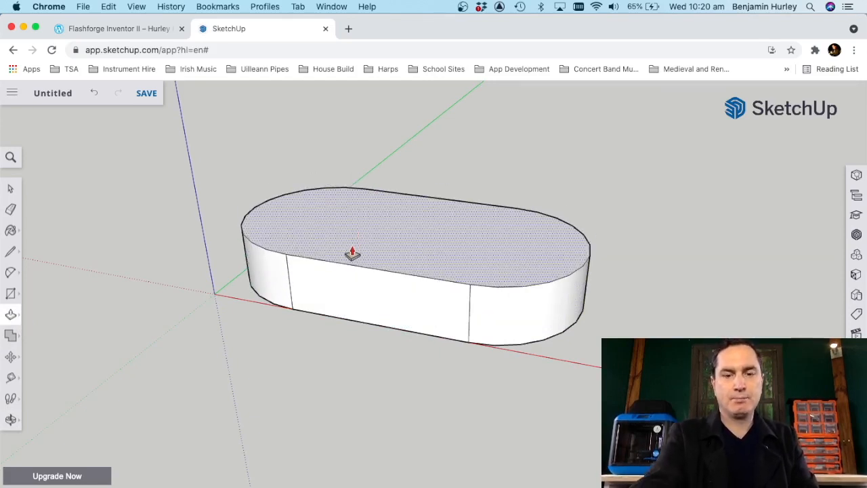
key("Return")
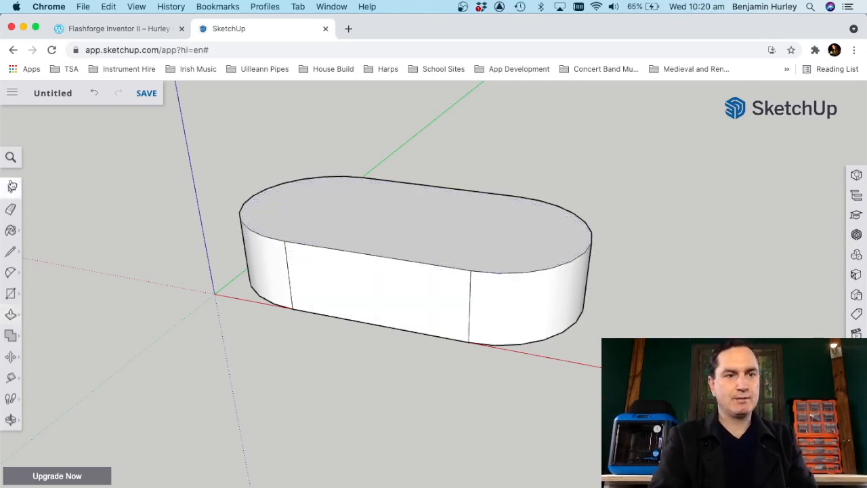
left_click(10, 379)
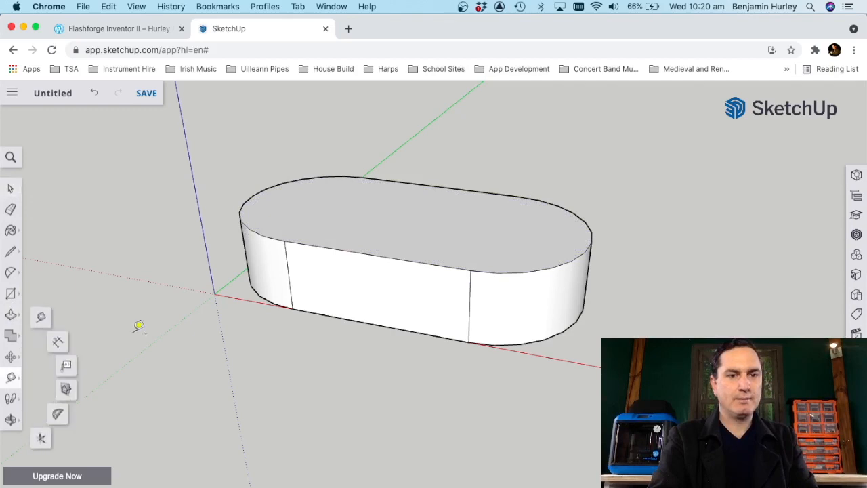
left_click(292, 309)
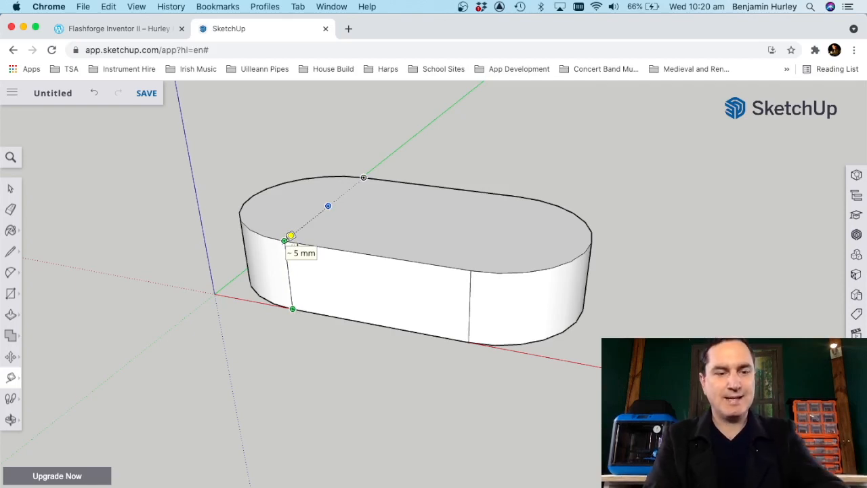
Step: Set the model's length precision to 0.00 and remeasure the solid's height along its vertical edge
key("Escape")
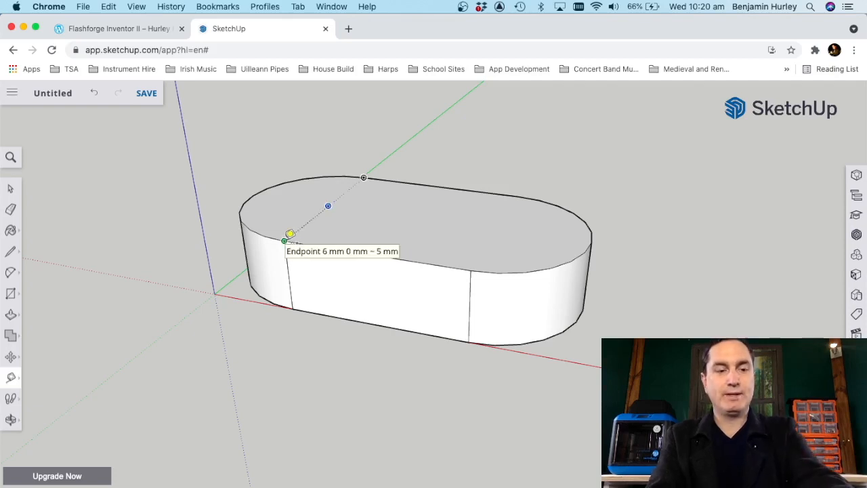
left_click(285, 241)
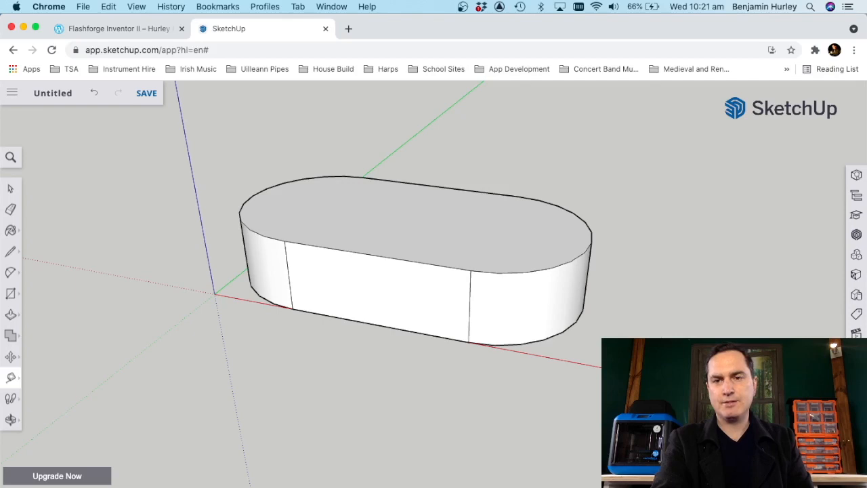
left_click(856, 394)
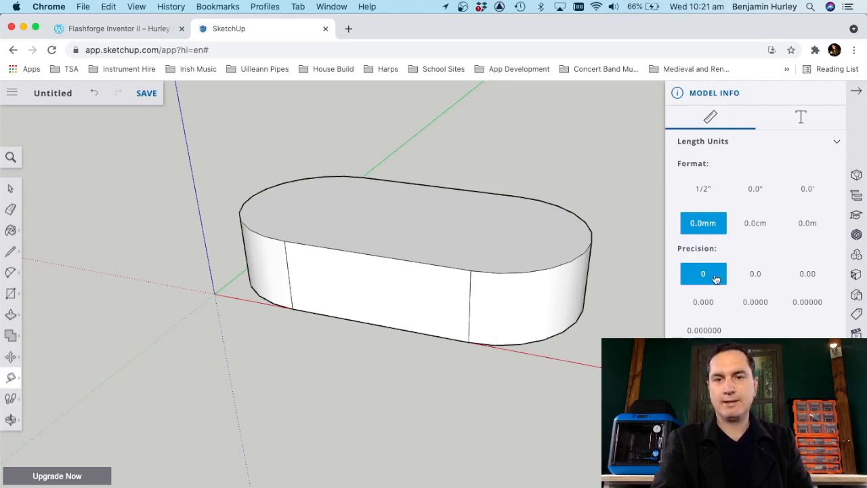
left_click(809, 275)
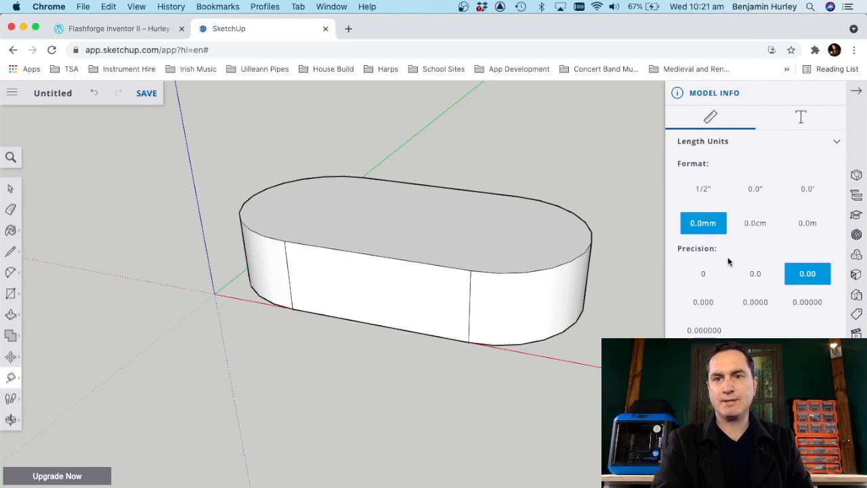
left_click(856, 90)
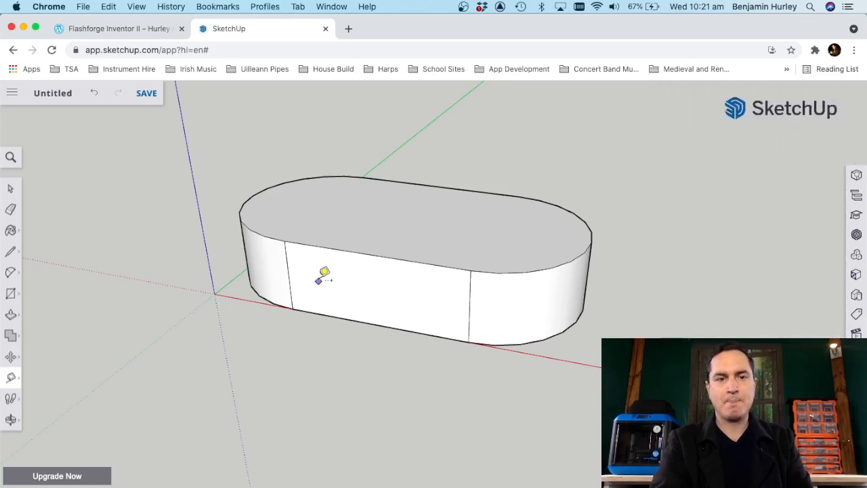
left_click(293, 309)
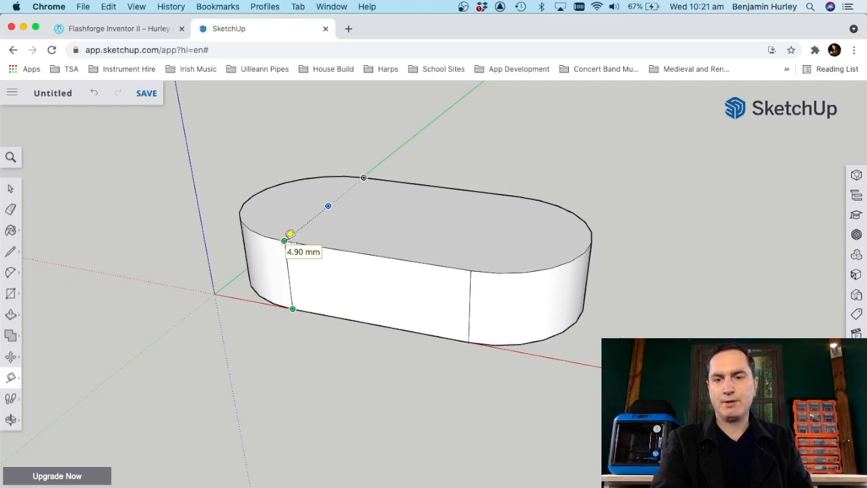
left_click(284, 239)
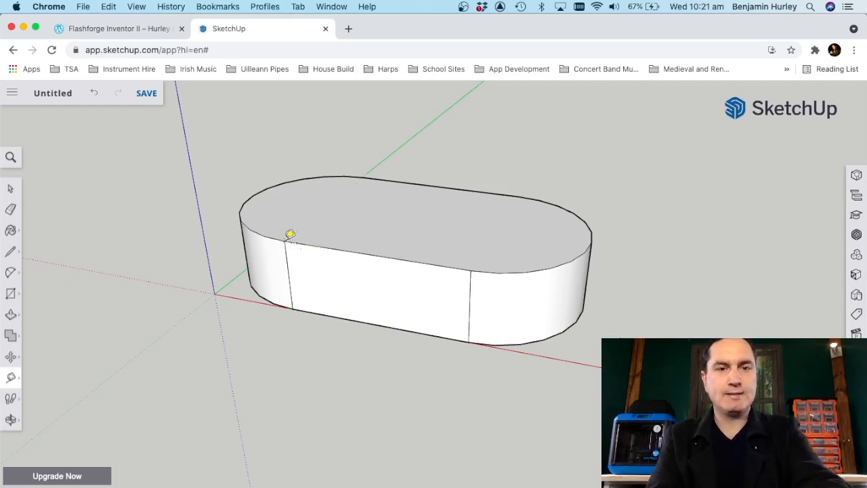
Step: View the solid's top face straight on and add a guide parallel to the green axis, touching the rounded end nearest the origin
left_click(11, 419)
left_click_drag(376, 207, 383, 328)
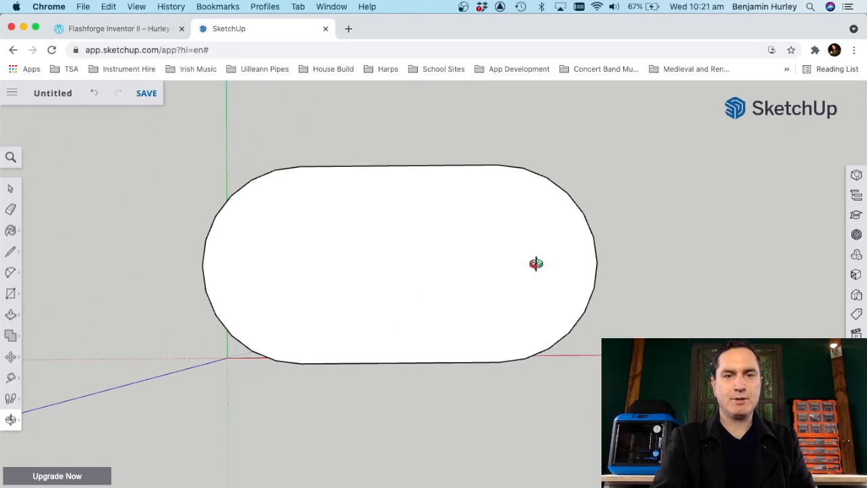
left_click_drag(536, 263, 534, 270)
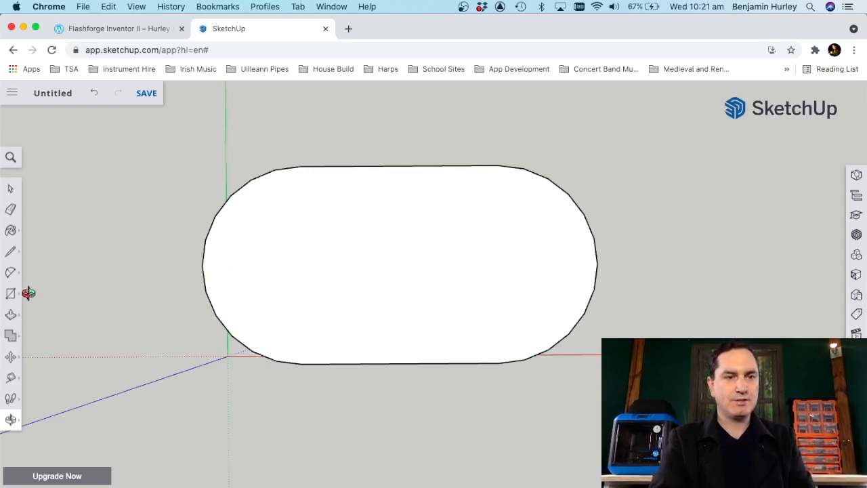
left_click(11, 378)
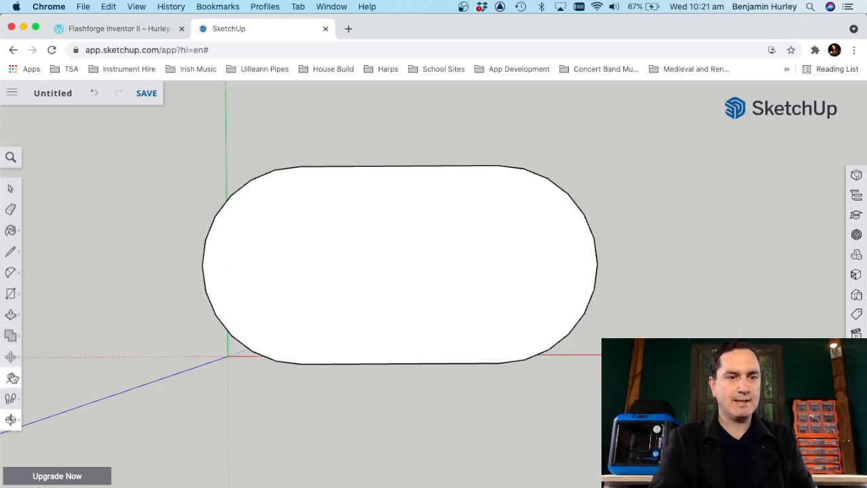
left_click(226, 146)
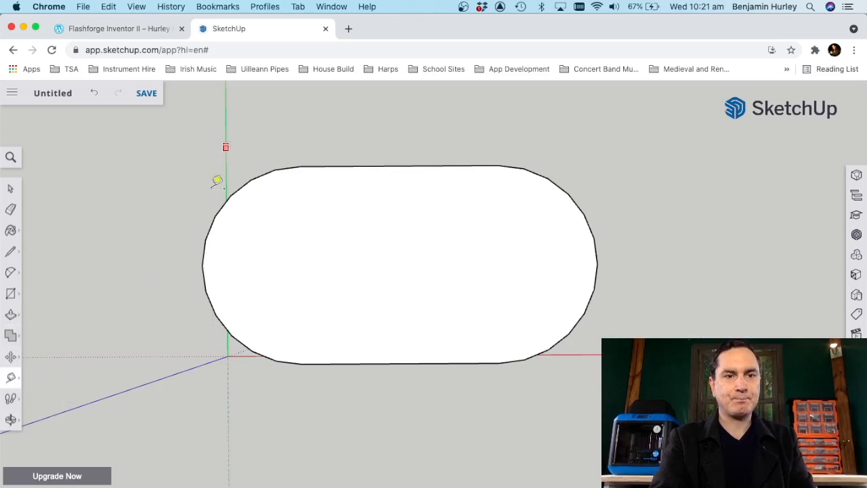
left_click(204, 261)
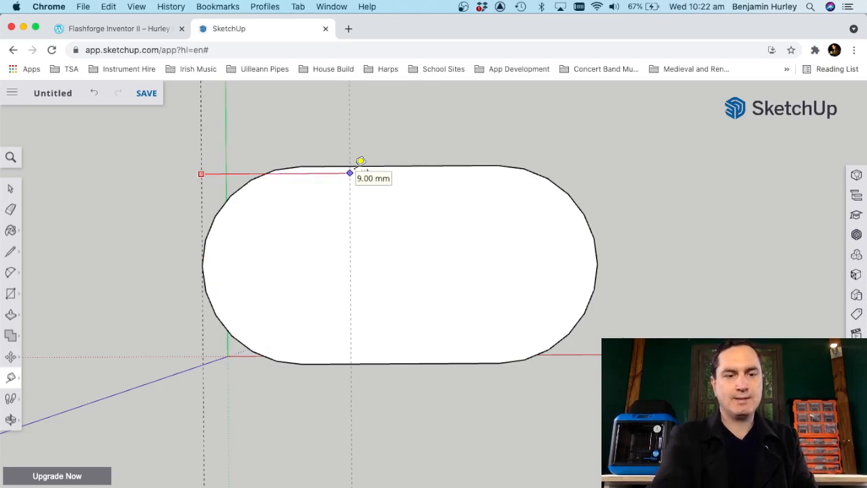
Step: Add parallel guides 2 mm inward from the end guide and 3.5 mm further in, plus a lengthwise guide through the face's centre
type("2")
key("Return")
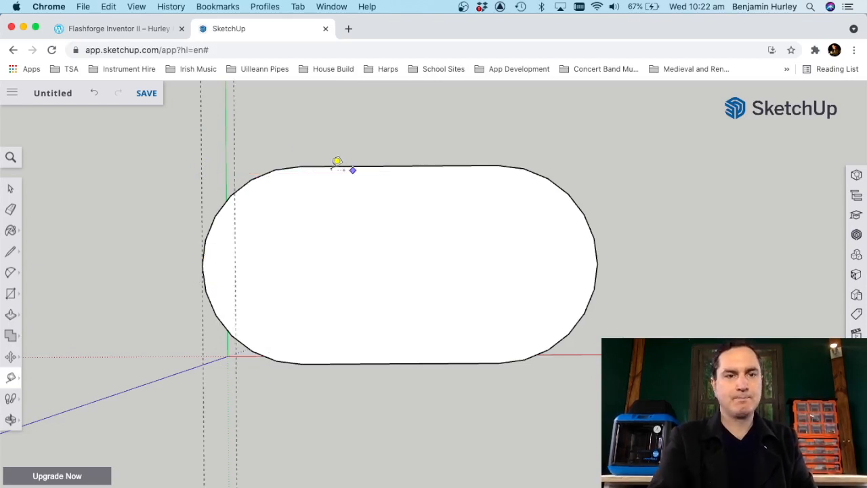
left_click(236, 250)
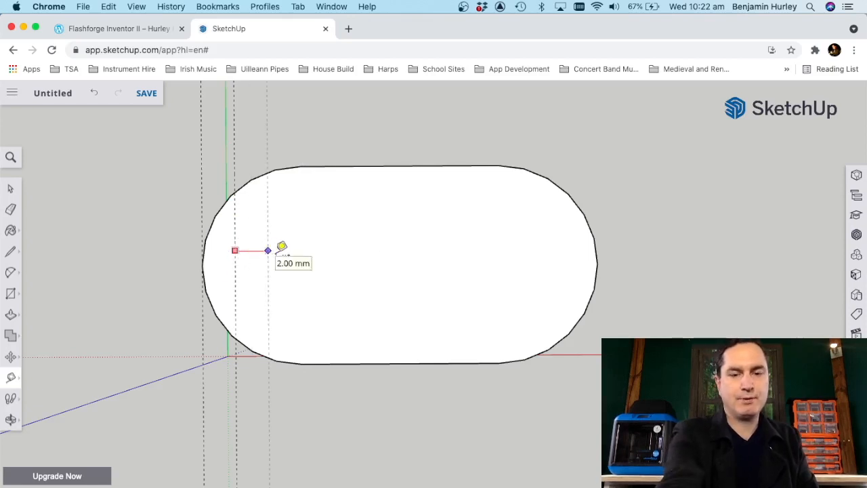
type("3.5")
key("Return")
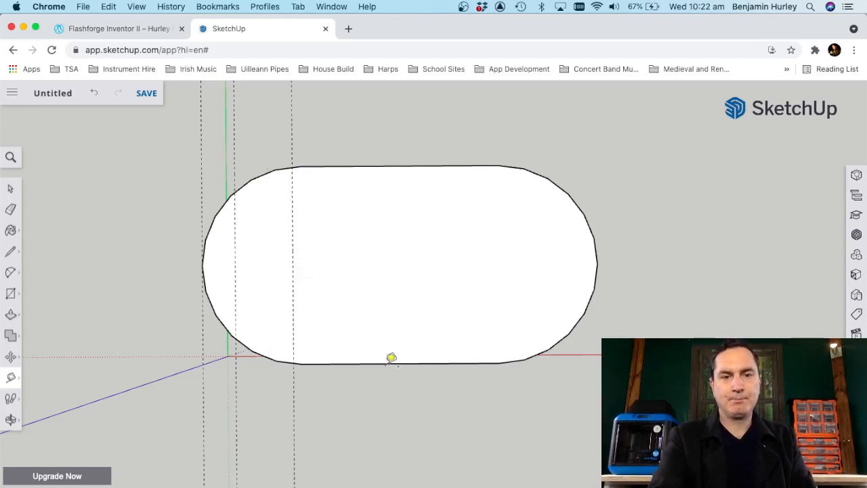
left_click(386, 363)
left_click(387, 264)
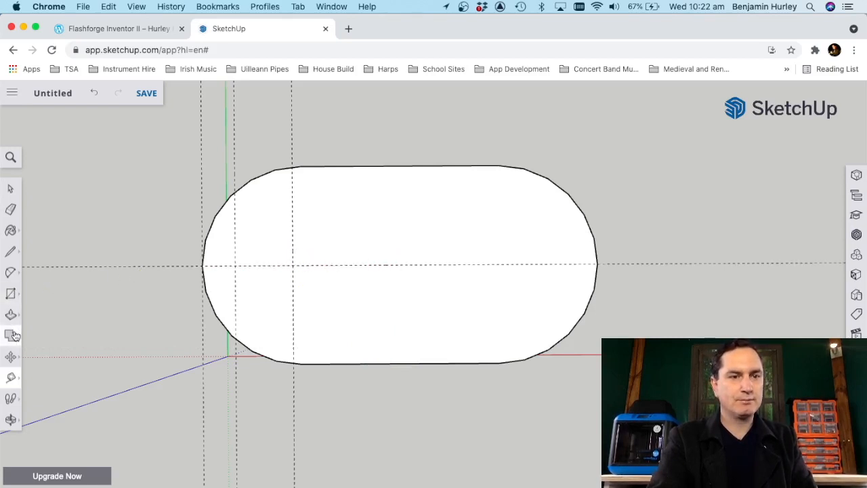
Step: Draw a circle centred where the 3.5 mm offset guide crosses the lengthwise guide, reaching out to the 2 mm offset guide
left_click(11, 273)
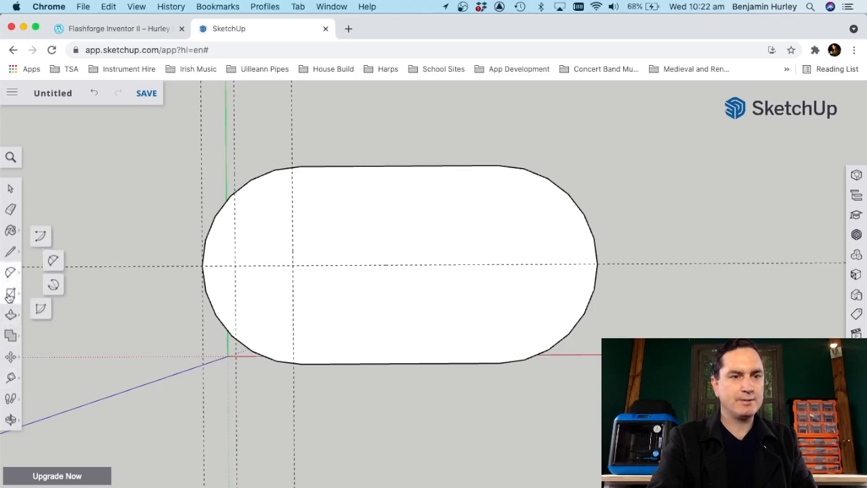
left_click(11, 293)
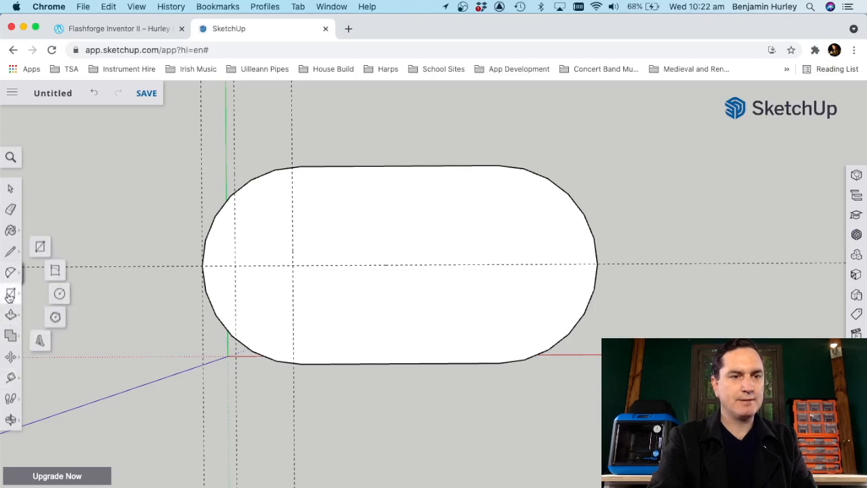
left_click(60, 291)
left_click(292, 265)
left_click(242, 263)
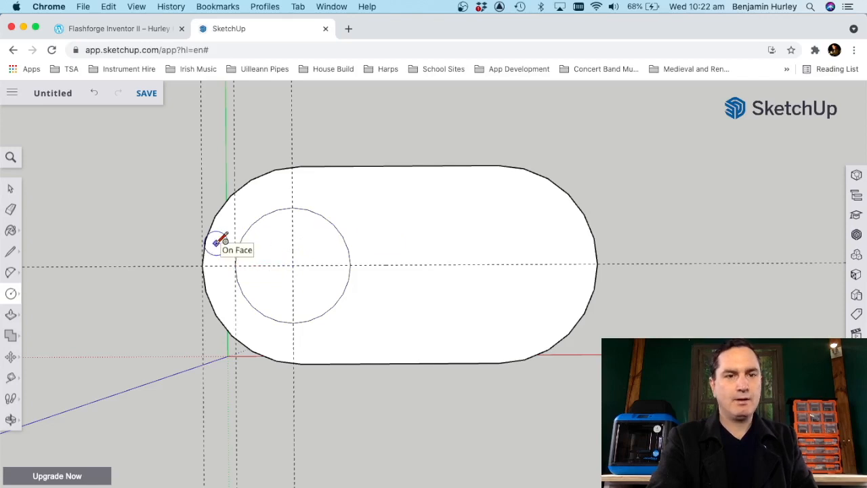
Step: Check the barrel centre to arm wide end distance in Notes, and in SketchUp add a guide 2 mm inward from the guide through the circle's centre
left_click(11, 378)
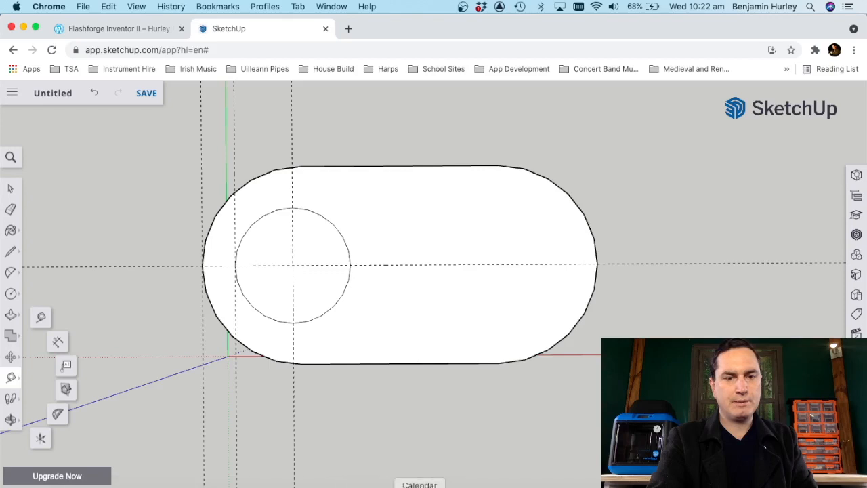
left_click(450, 487)
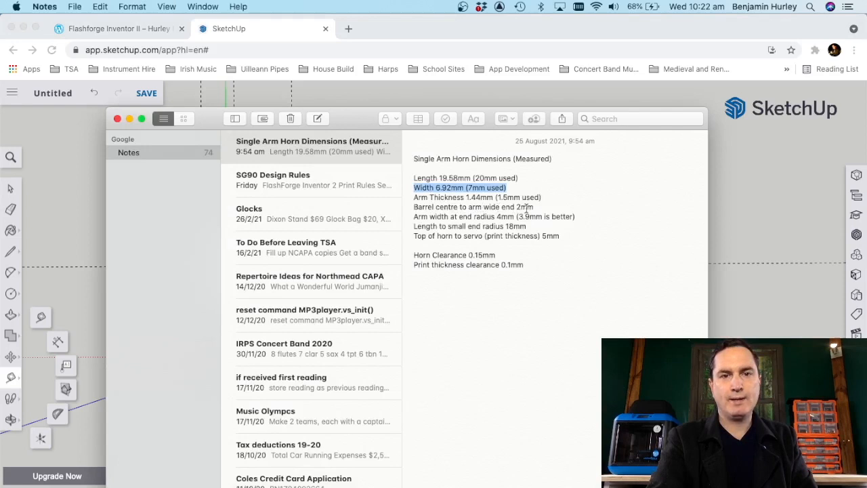
left_click(405, 26)
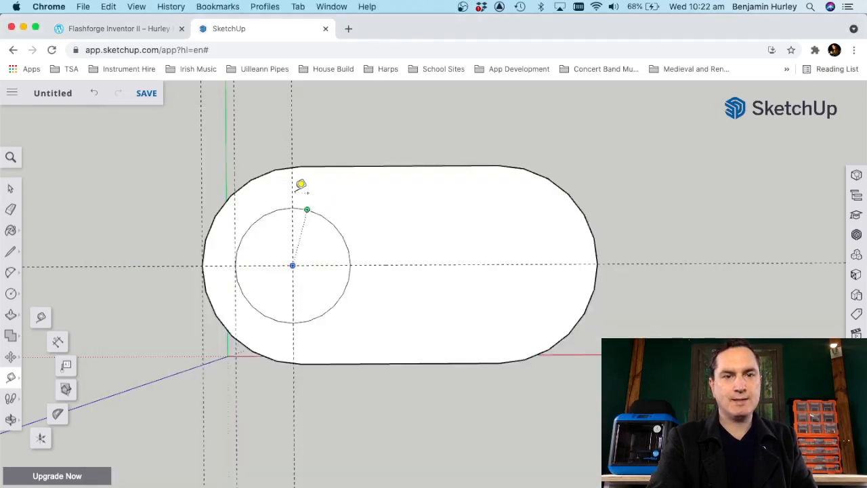
left_click(292, 189)
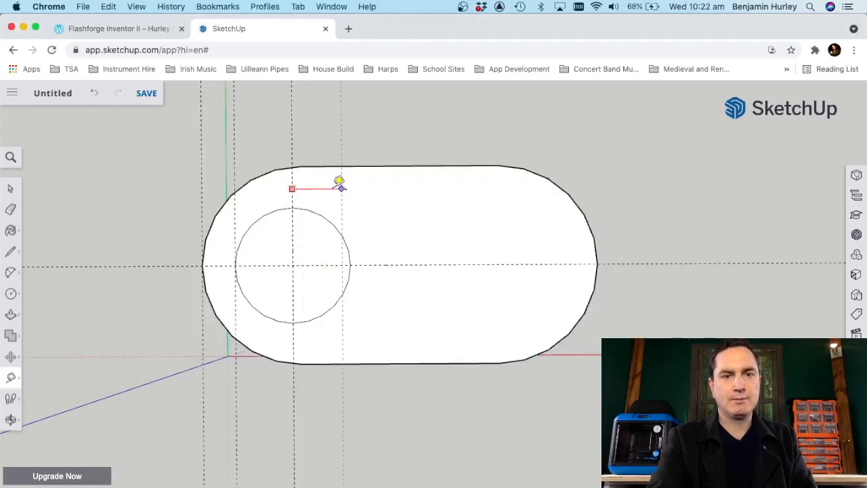
type("2")
key("Return")
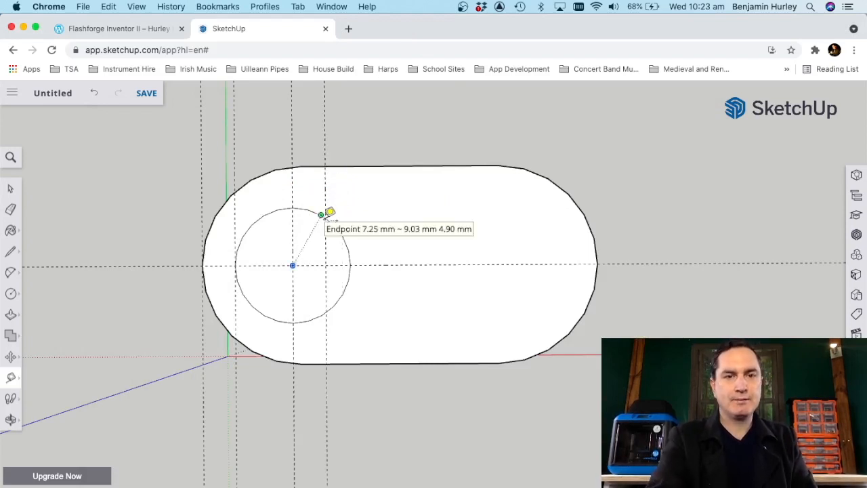
Step: Check the length to the small end radius in Notes, and in SketchUp add a guide 18 mm from the guide touching the circle's outer edge
scroll(331, 208, "up", 5)
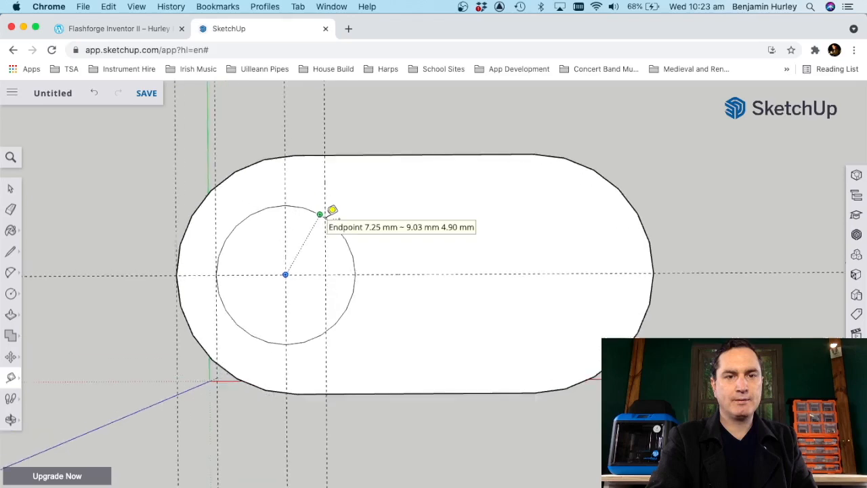
scroll(332, 208, "up", 1)
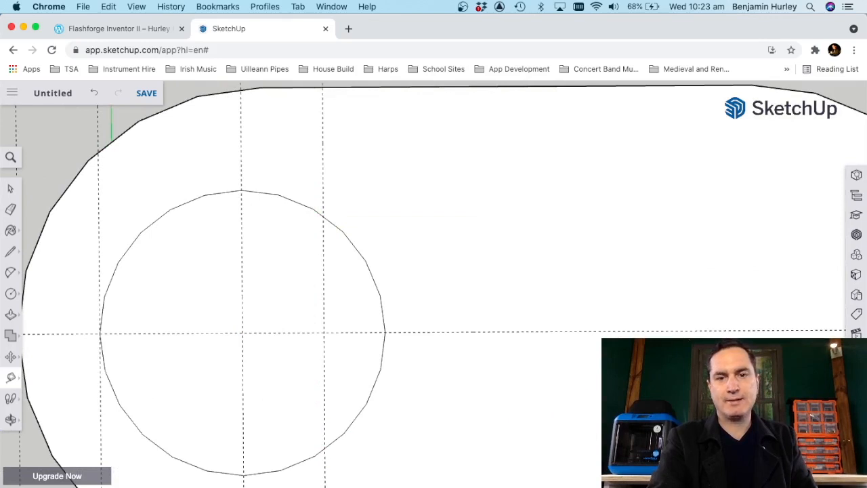
scroll(264, 392, "down", 4)
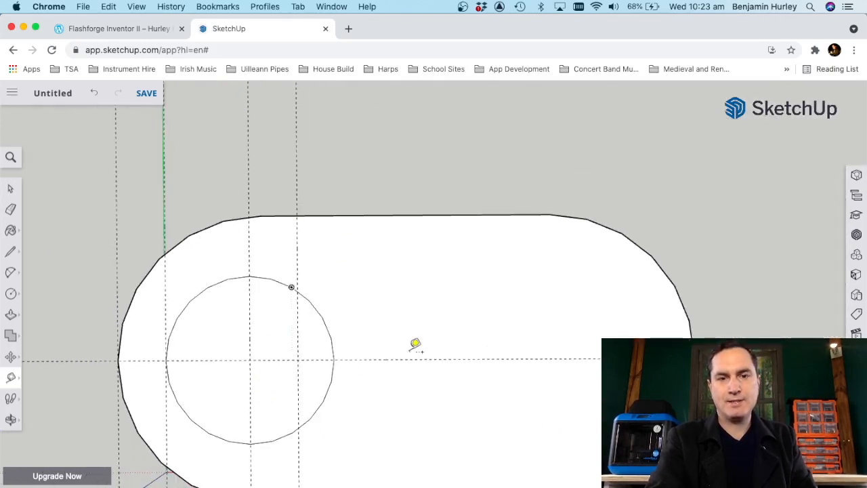
key("super+Tab")
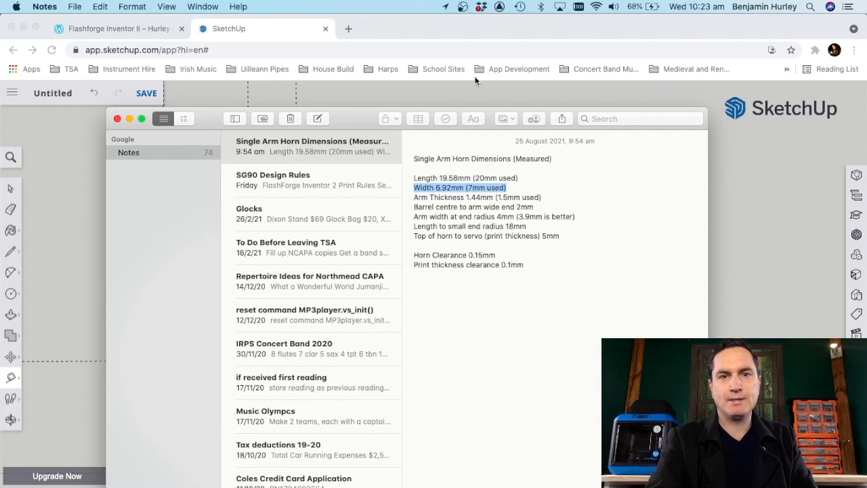
left_click(449, 28)
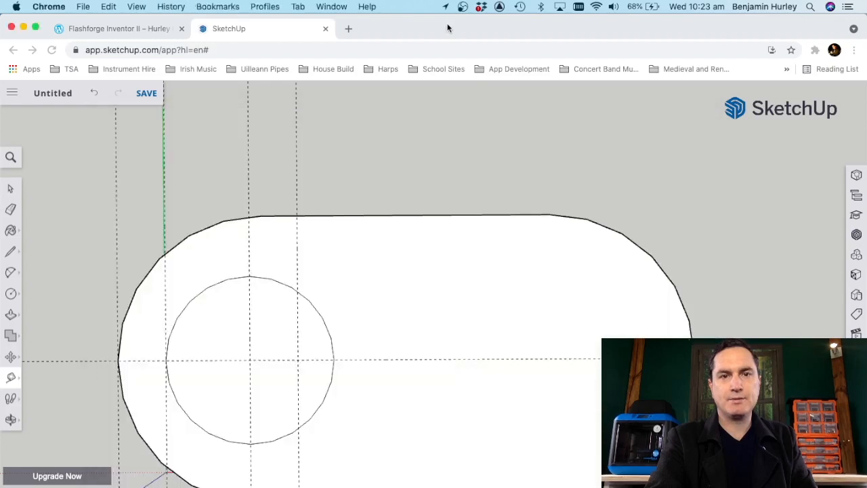
left_click(166, 283)
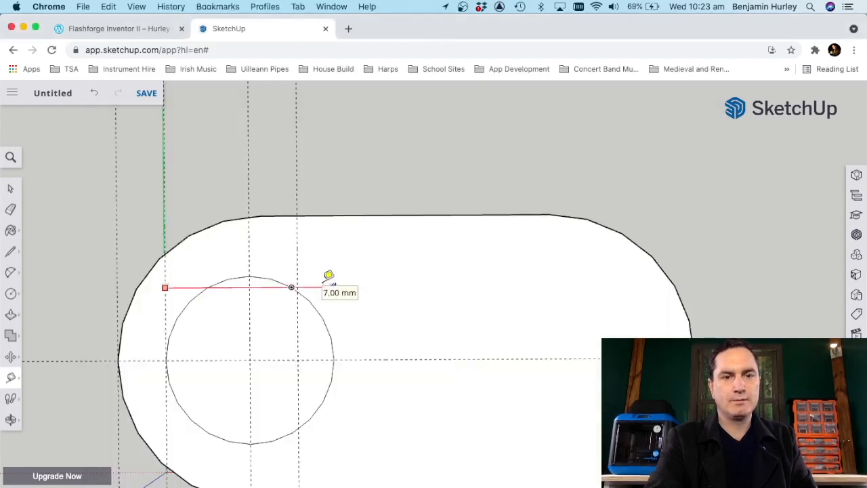
left_click(325, 281)
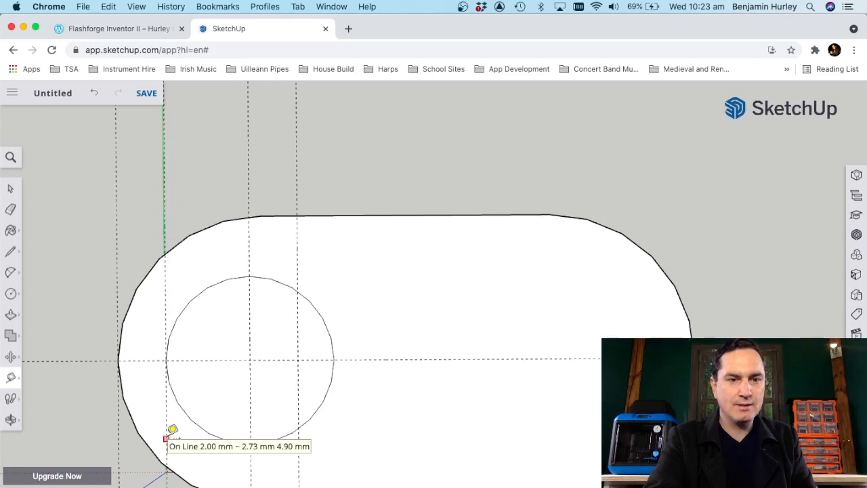
left_click(167, 444)
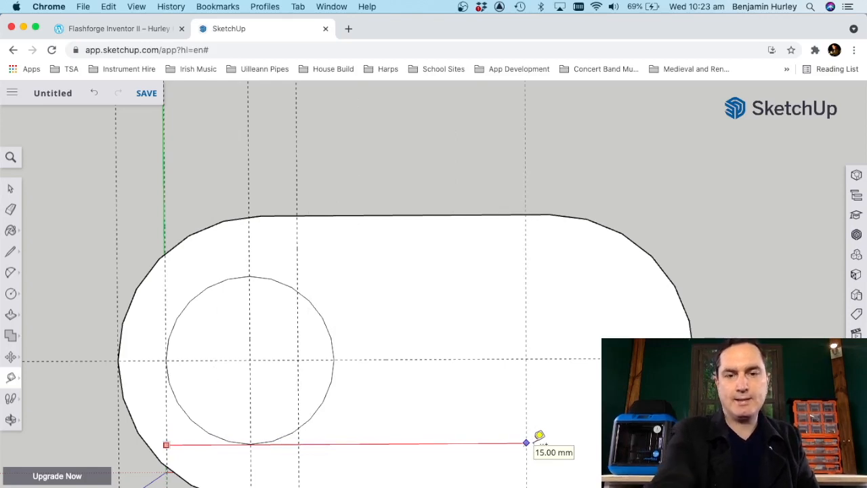
type("18")
key("Return")
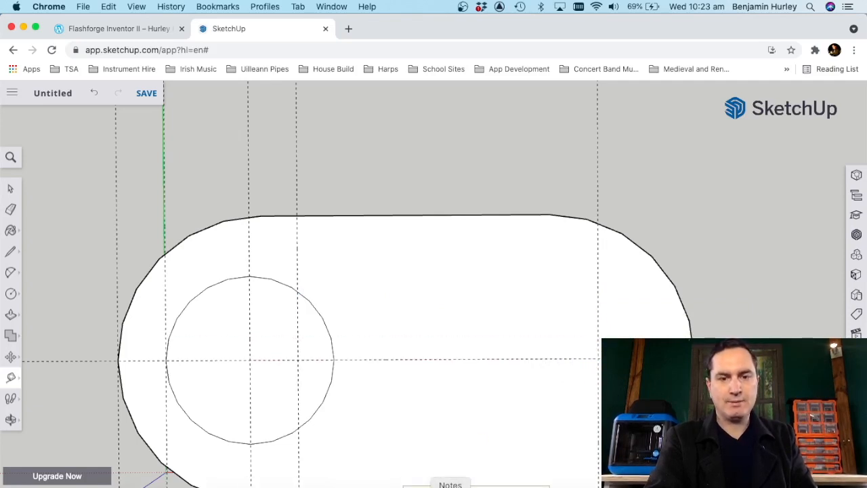
Step: Check the arm width at the end radius in Notes, and divide 3.9 by 2 in Calculator
left_click(450, 485)
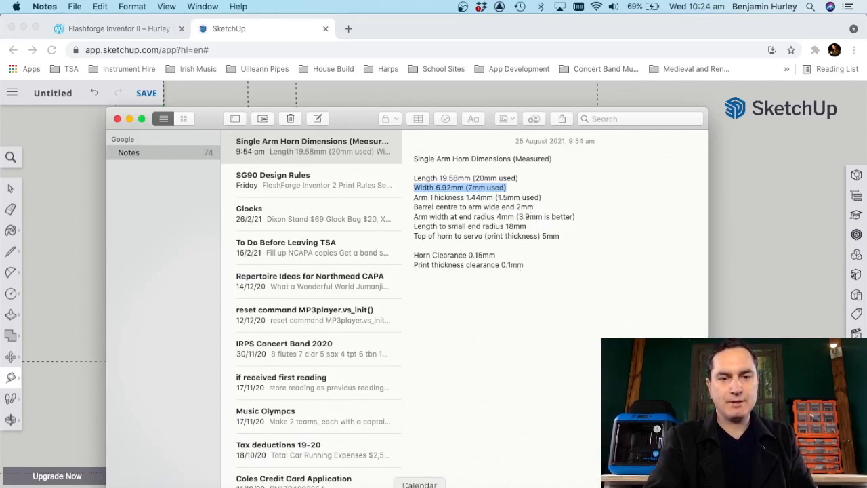
left_click(357, 486)
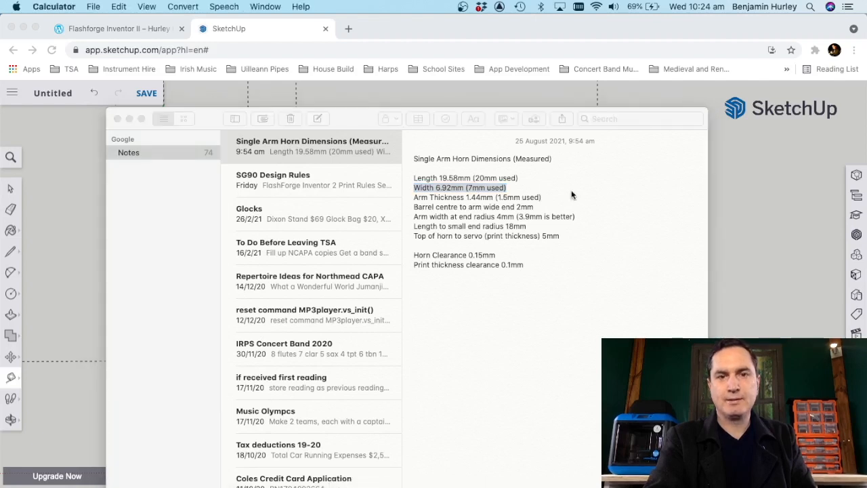
type("3.9")
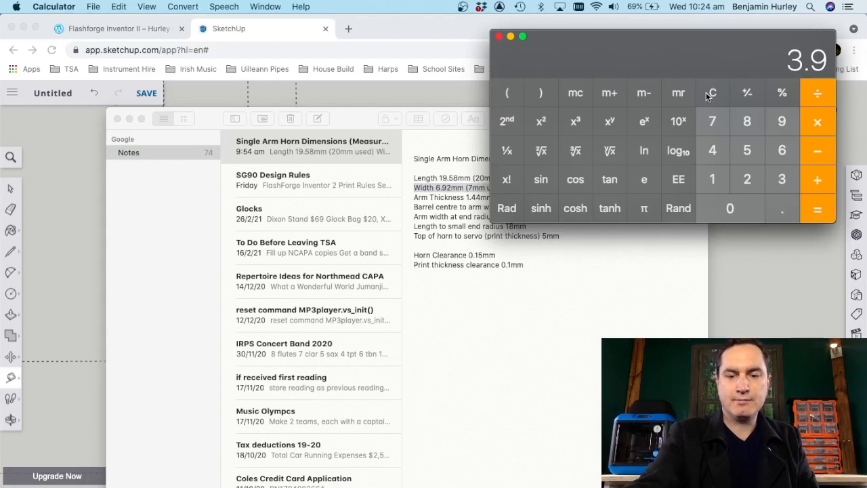
type("/2")
key("Return")
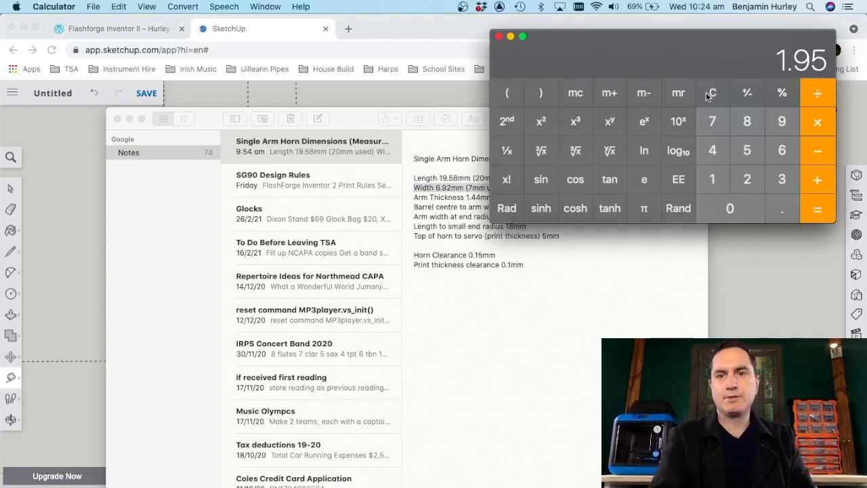
Step: Back in SketchUp, add parallel guides 1.95 mm to each side of the lengthwise centre guide
left_click(425, 30)
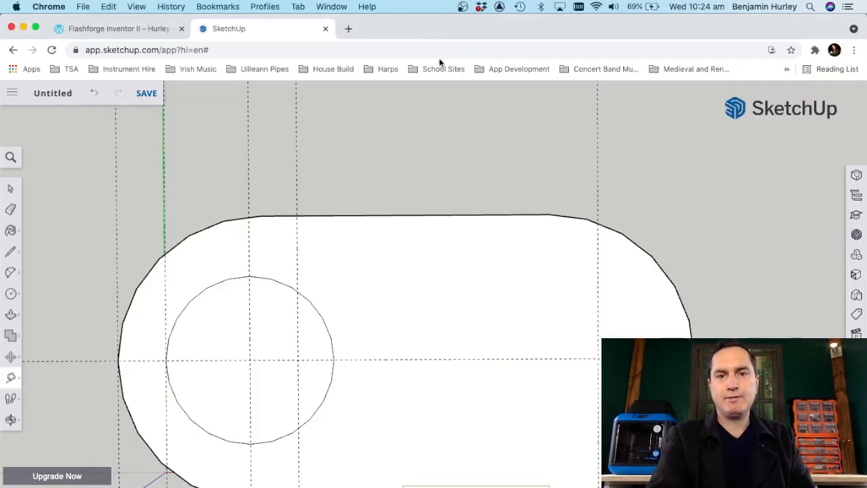
left_click(548, 358)
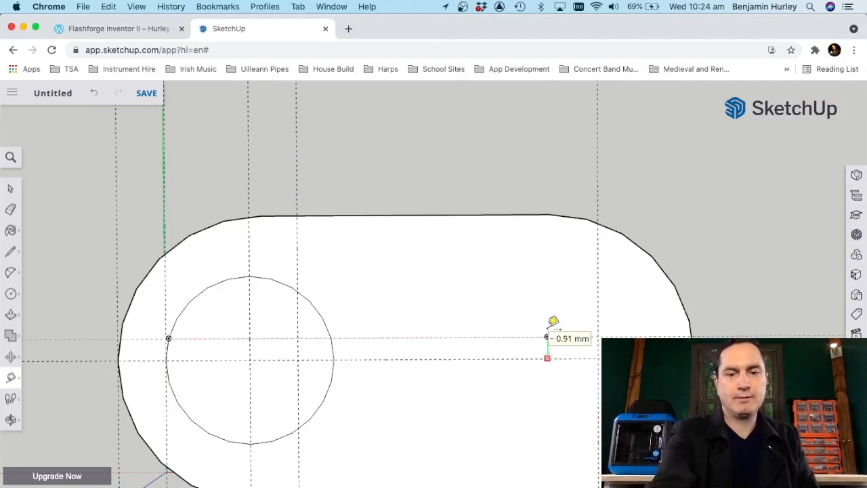
type("1.95")
key("Return")
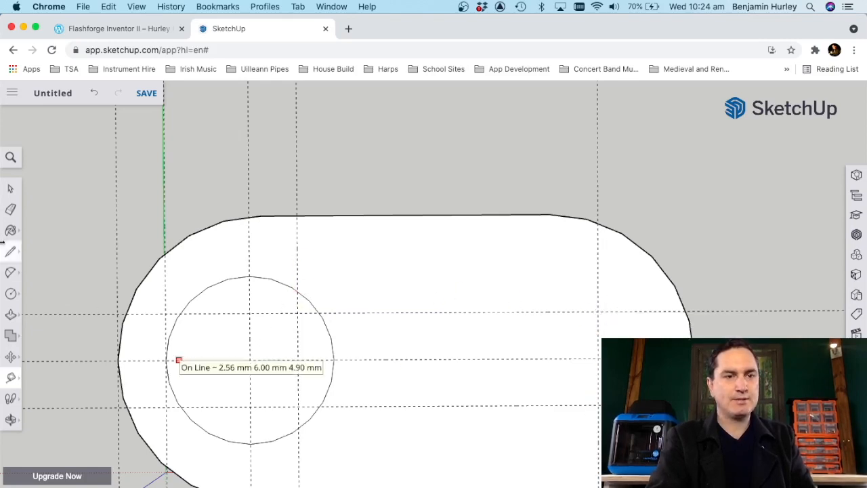
Step: Draw two tapered lines joining the circle's intersections with its 2 mm offset guide to the 1.95 mm guides' intersections with the 18 mm guide
mouse_move(11, 254)
left_click(40, 239)
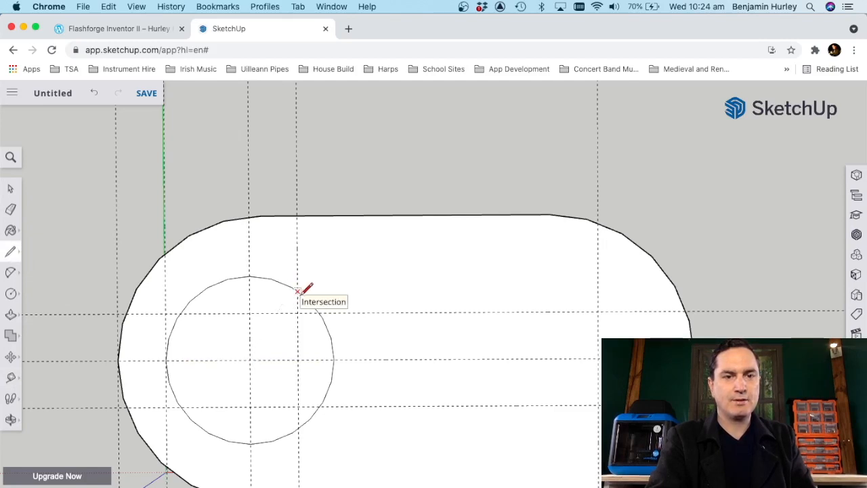
left_click(298, 292)
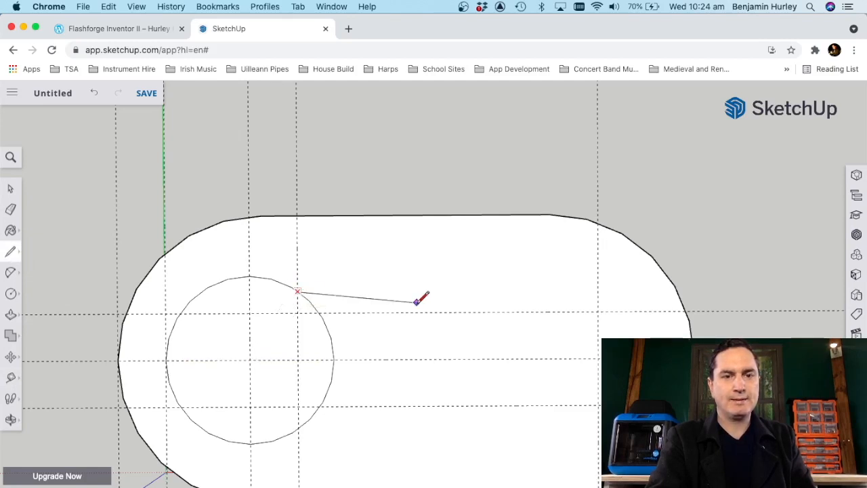
left_click(598, 312)
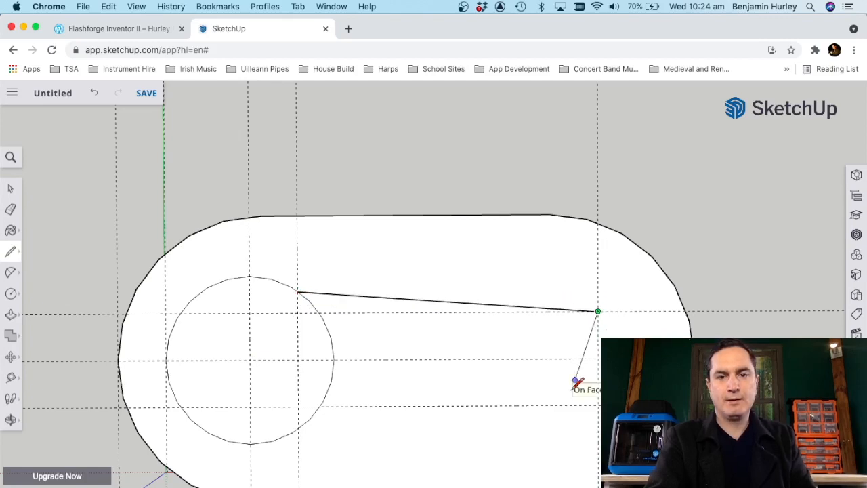
key("Escape")
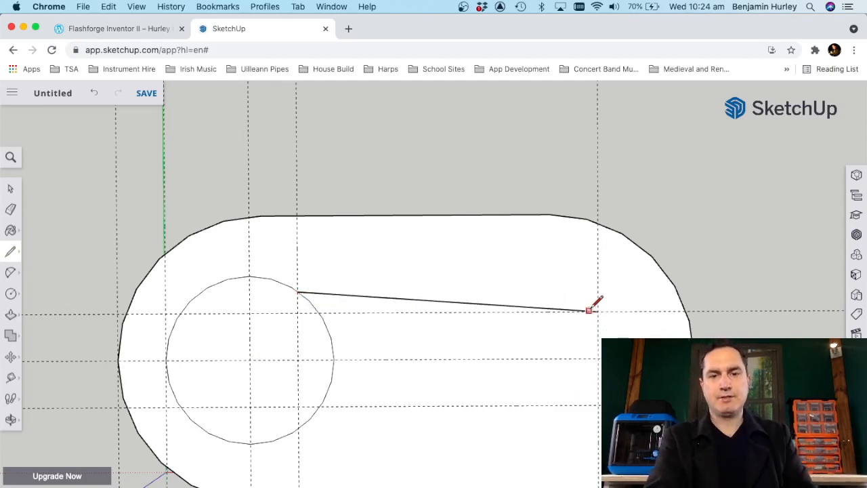
left_click(598, 405)
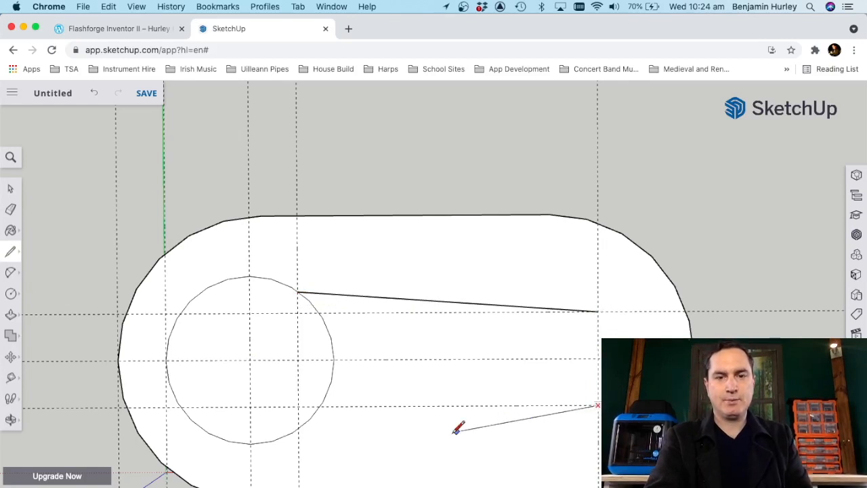
left_click(299, 428)
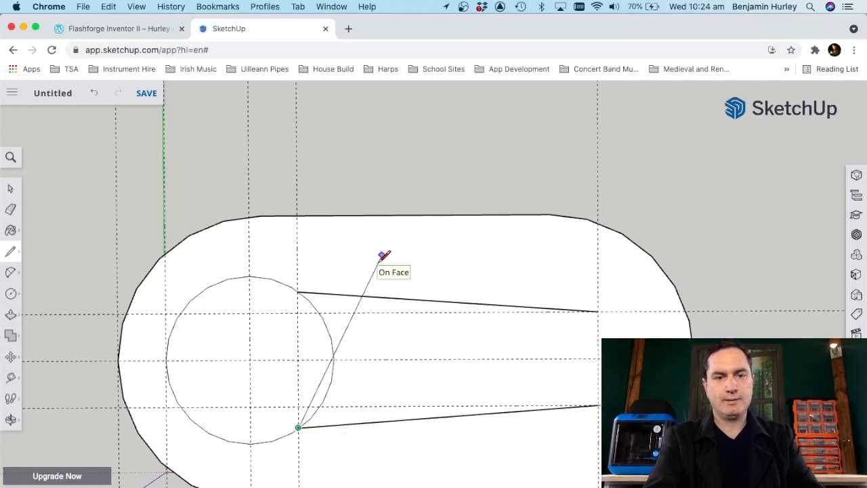
key("Escape")
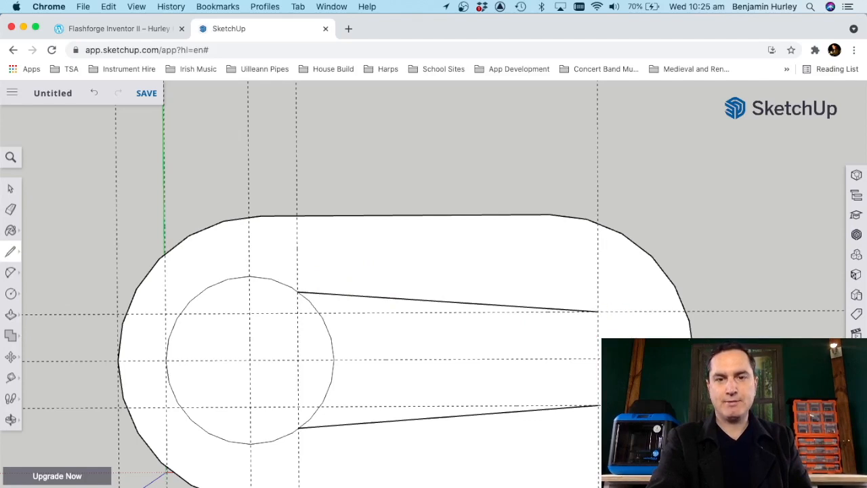
Step: Draw a two-point arc joining the narrow ends of the two tapered lines, bulging outward to round off the arm's tip
left_click(10, 272)
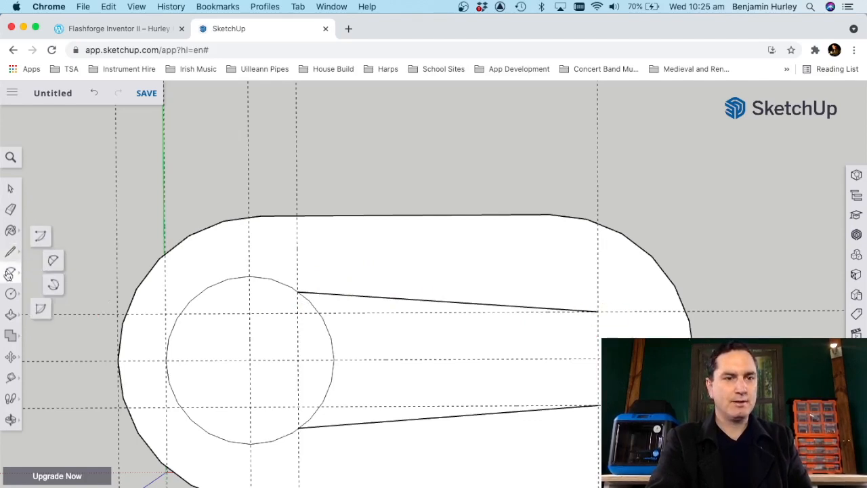
left_click(52, 263)
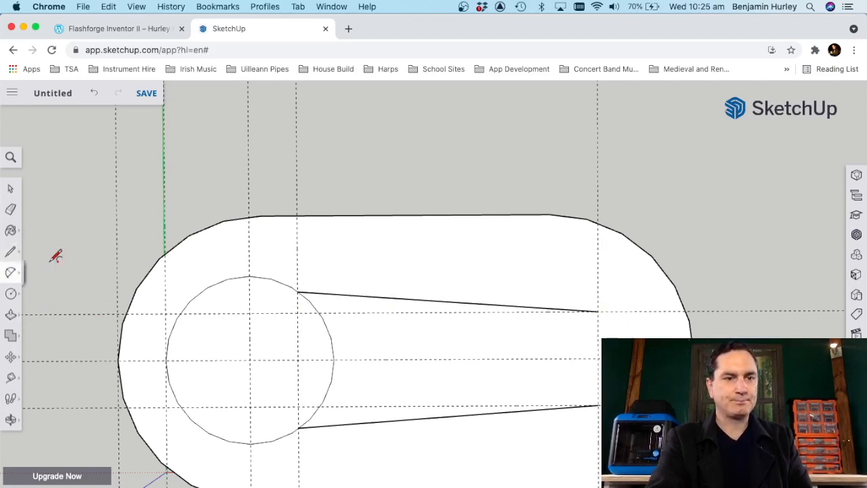
left_click(598, 311)
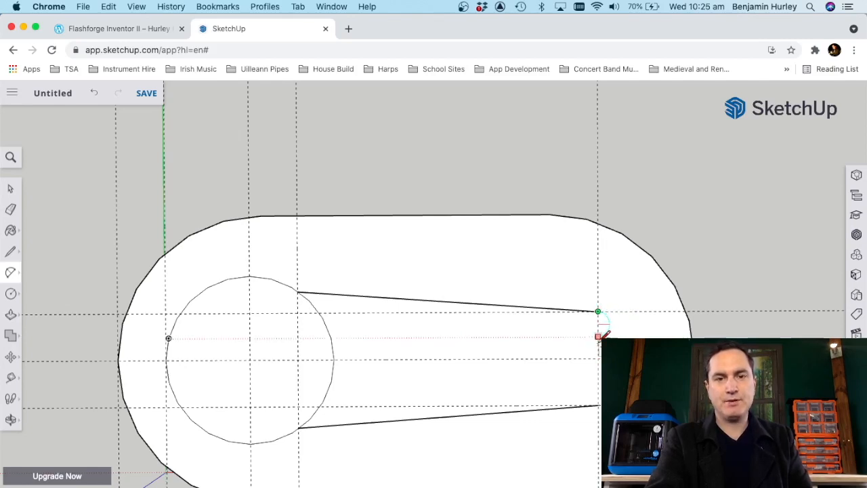
key("Escape")
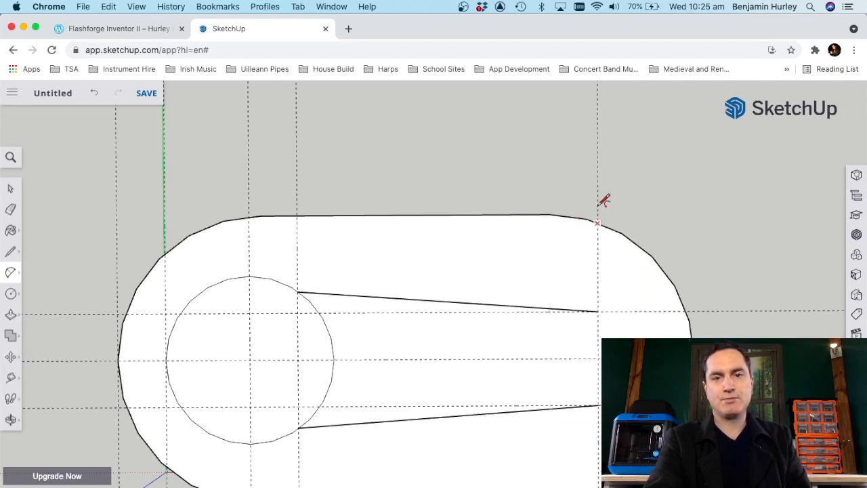
left_click(548, 214)
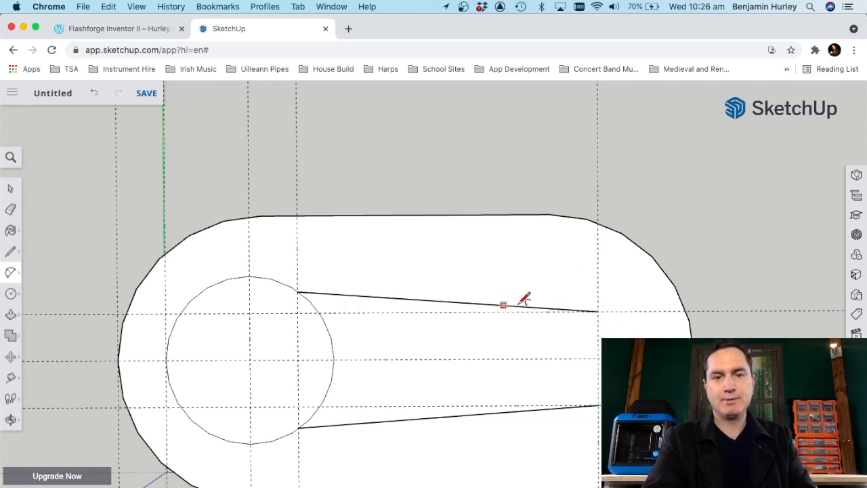
left_click(598, 311)
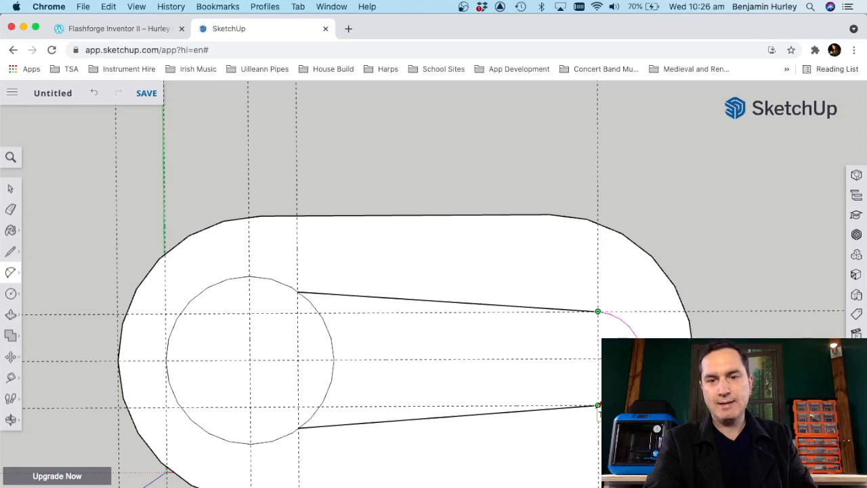
left_click(597, 405)
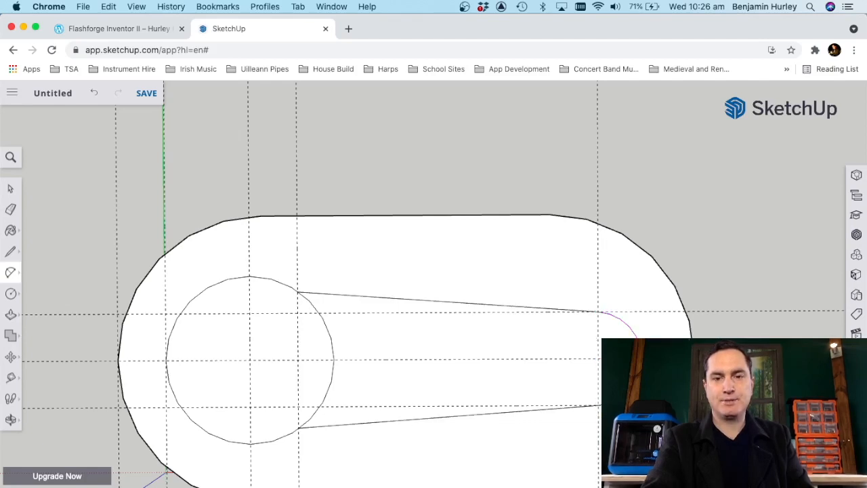
key("super+z")
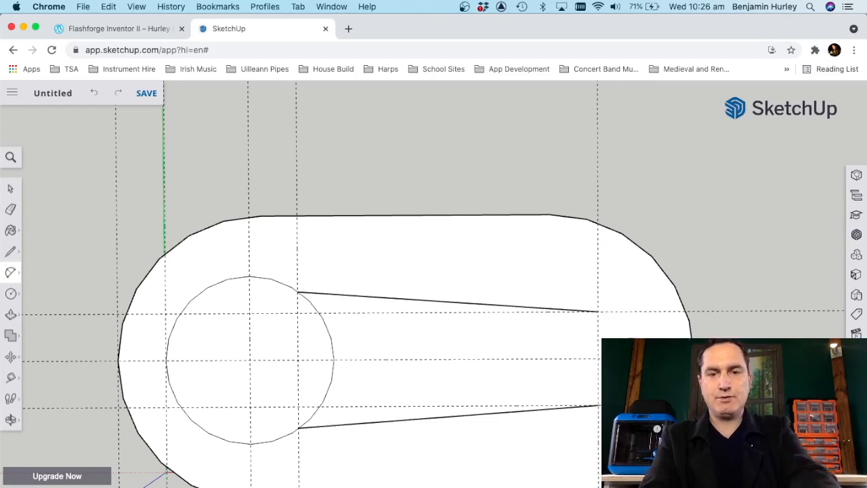
left_click(598, 311)
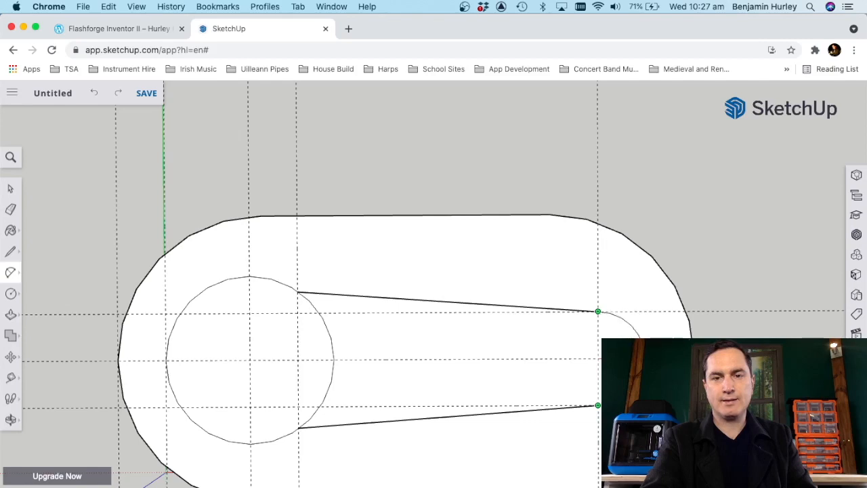
key("b")
key("a")
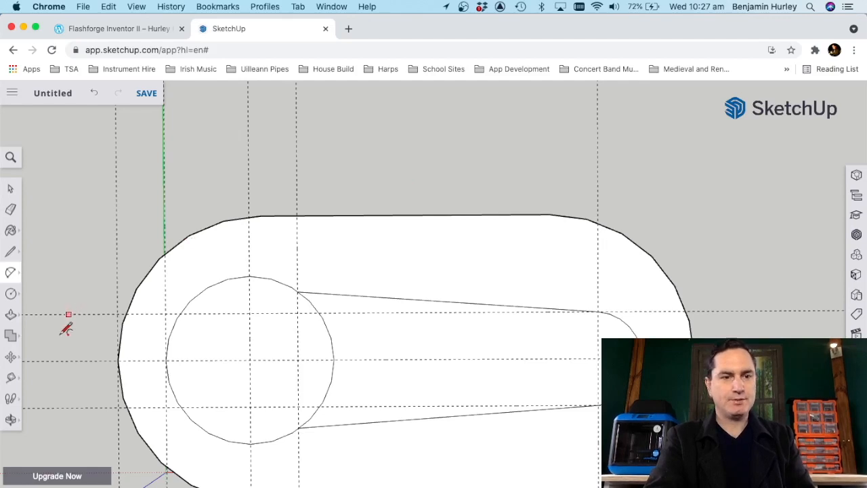
Step: Delete all the construction guides and the part of the circle that lies inside the arm, leaving one continuous horn outline
left_click(11, 189)
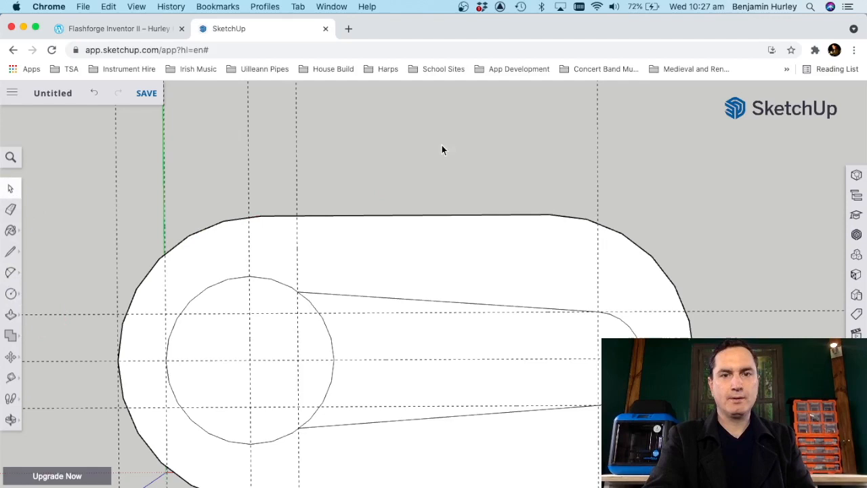
left_click_drag(322, 154, 87, 131)
key("Delete")
left_click_drag(803, 413, 732, 291)
key("Delete")
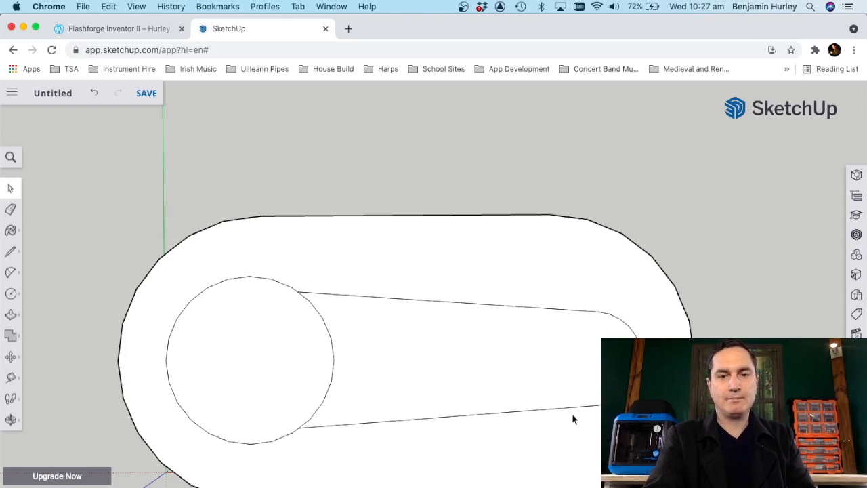
left_click(324, 402)
key("Delete")
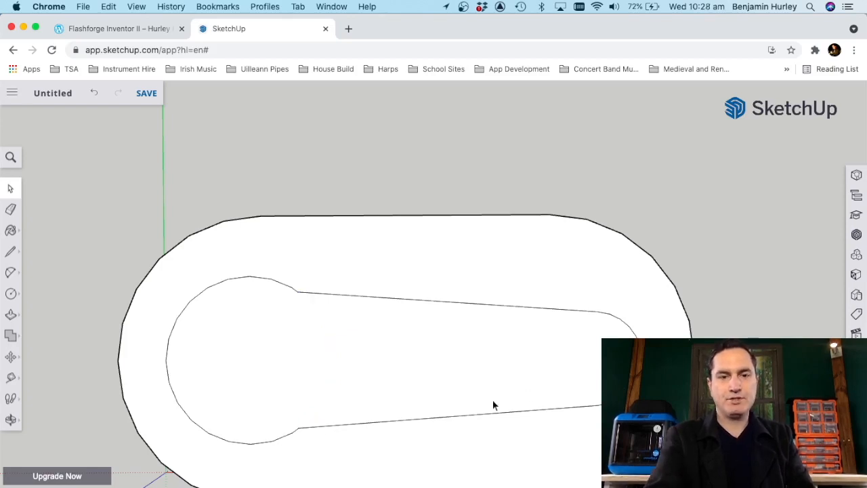
Step: Offset the horn outline outward on the top face by the 0.15 mm horn clearance
left_click(11, 419)
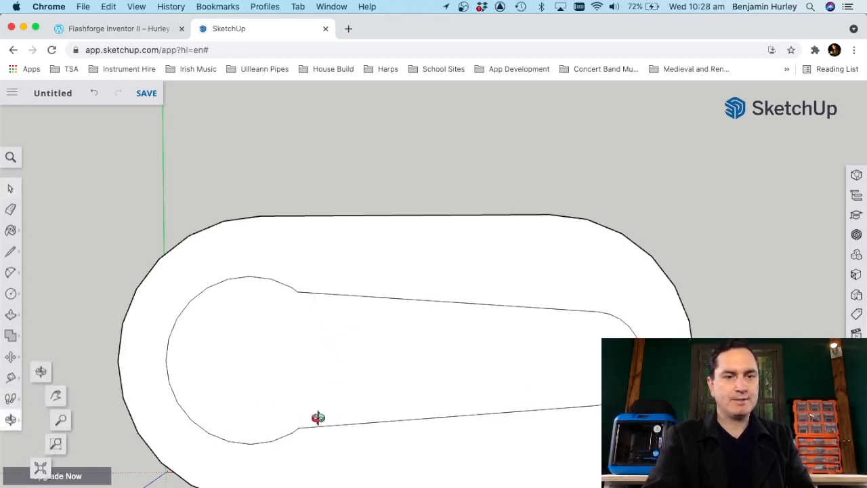
left_click_drag(325, 407, 128, 294)
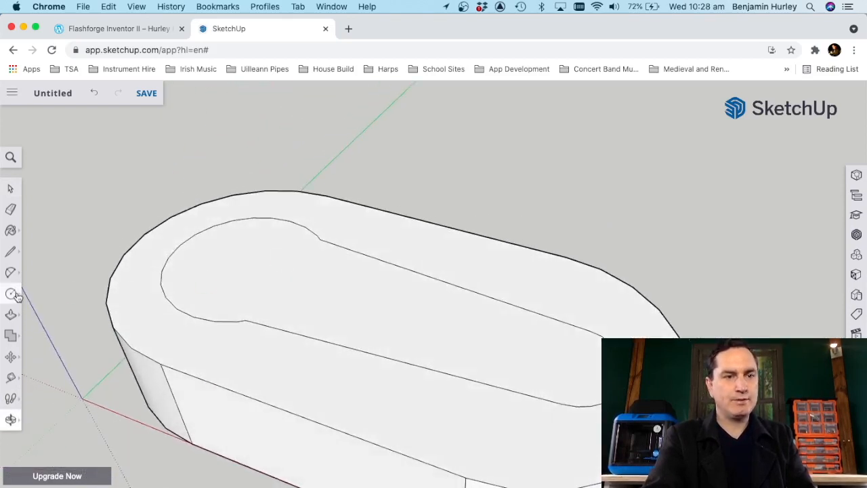
left_click(11, 315)
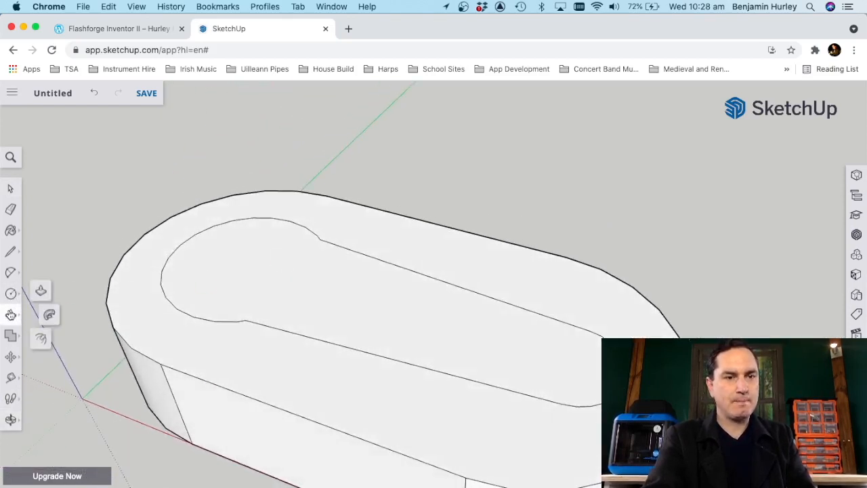
left_click(41, 343)
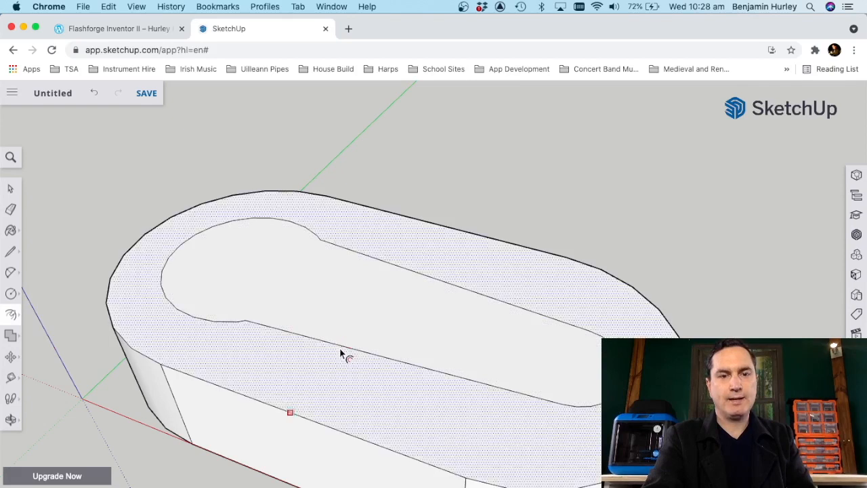
left_click(394, 250)
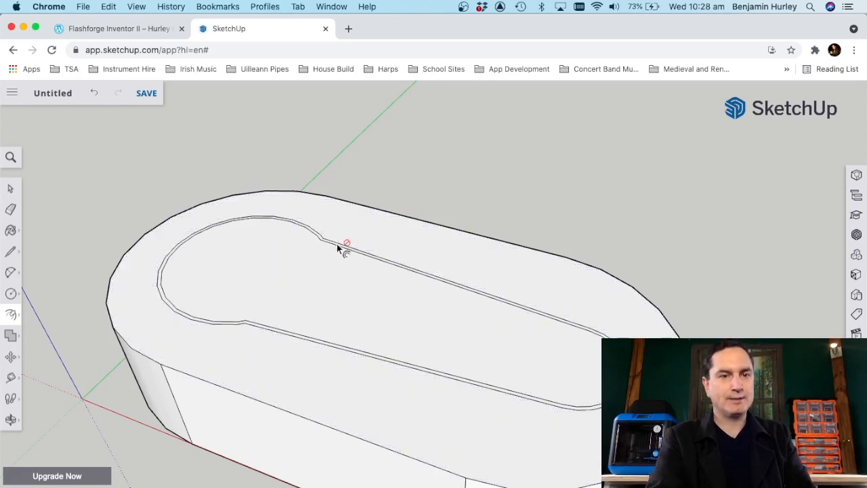
Step: Delete the original inner horn outline segment by segment, keeping only the offset clearance outline on the top face
left_click(10, 189)
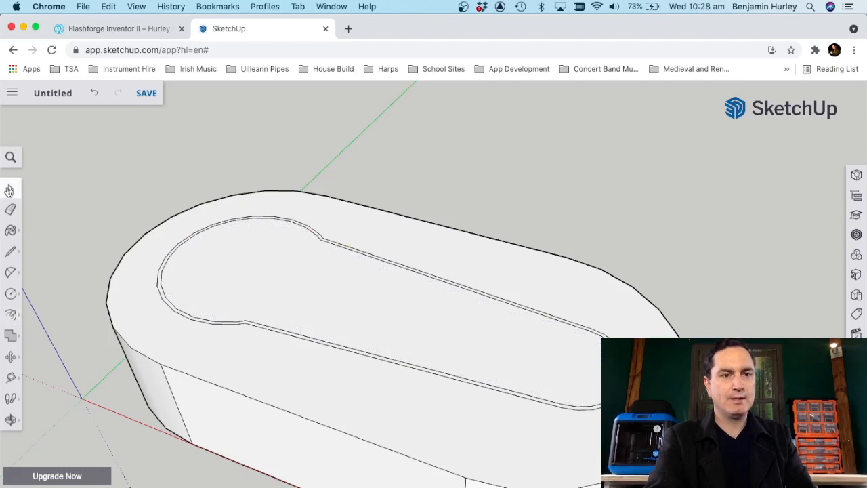
scroll(338, 267, "up", 3)
scroll(340, 267, "up", 3)
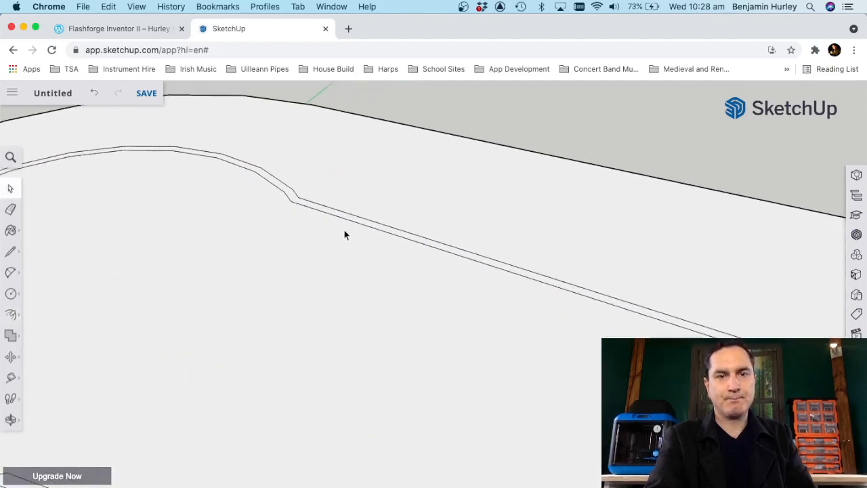
left_click(341, 217)
key("Delete")
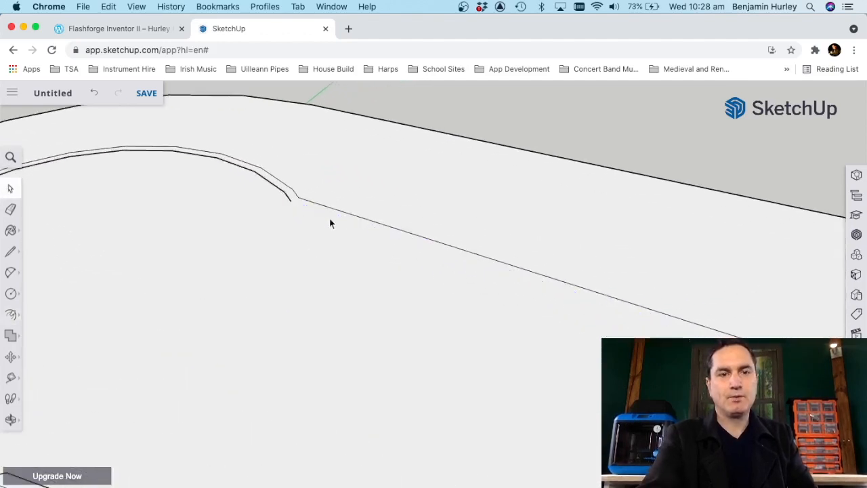
key("Delete")
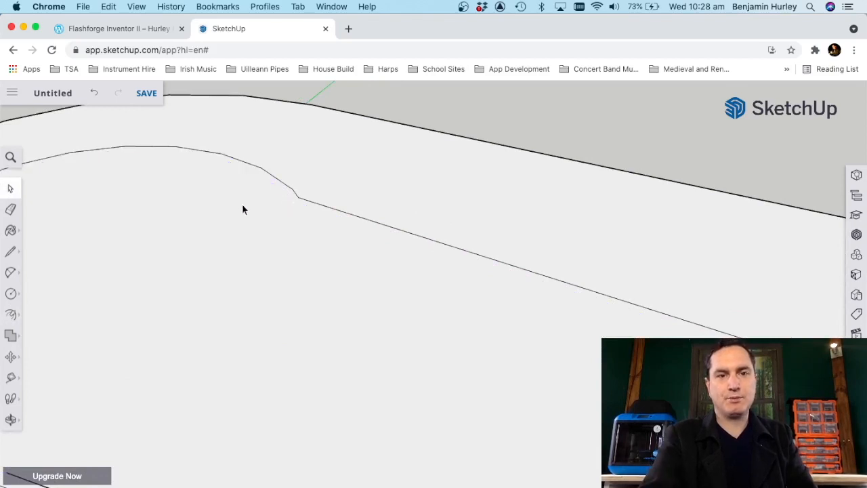
scroll(242, 204, "down", 4)
left_click(182, 340)
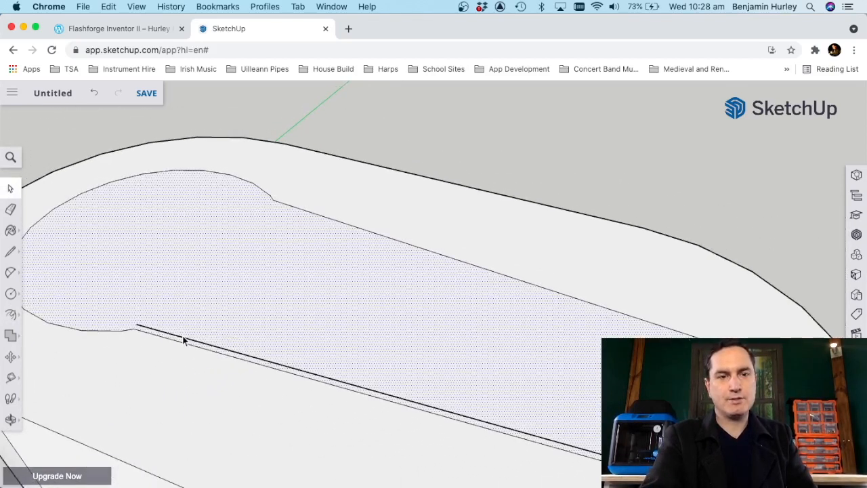
left_click(179, 338)
key("Delete")
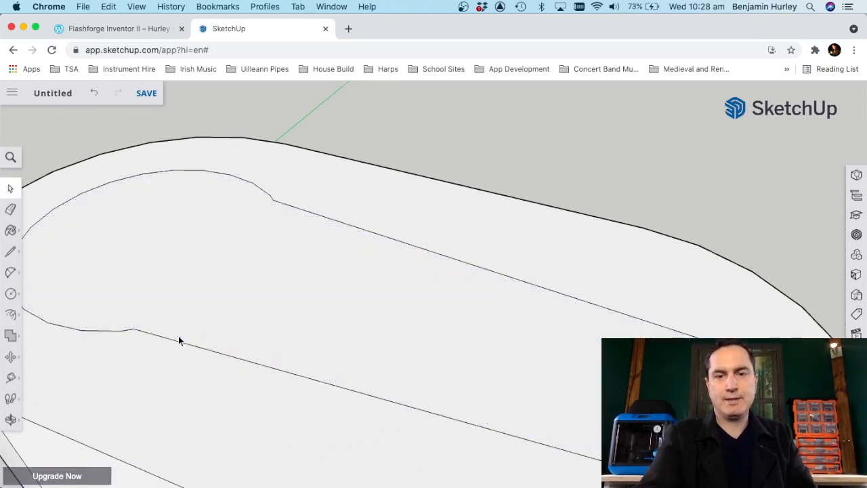
left_click(217, 291)
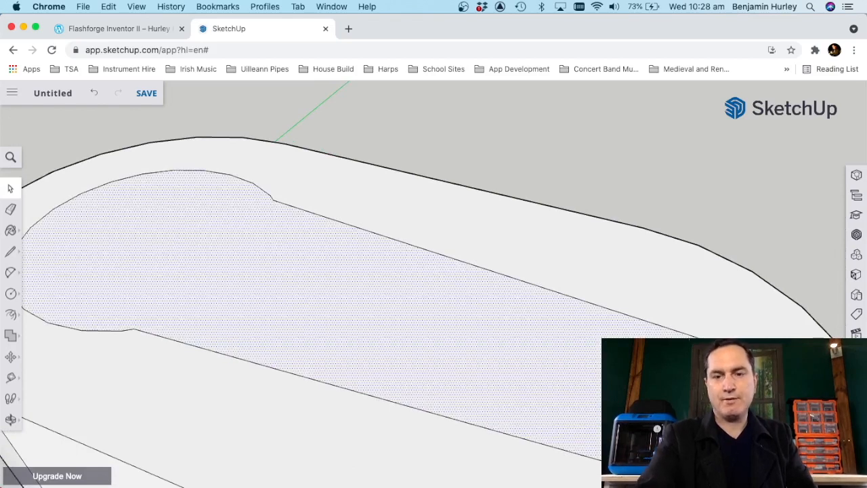
key("Delete")
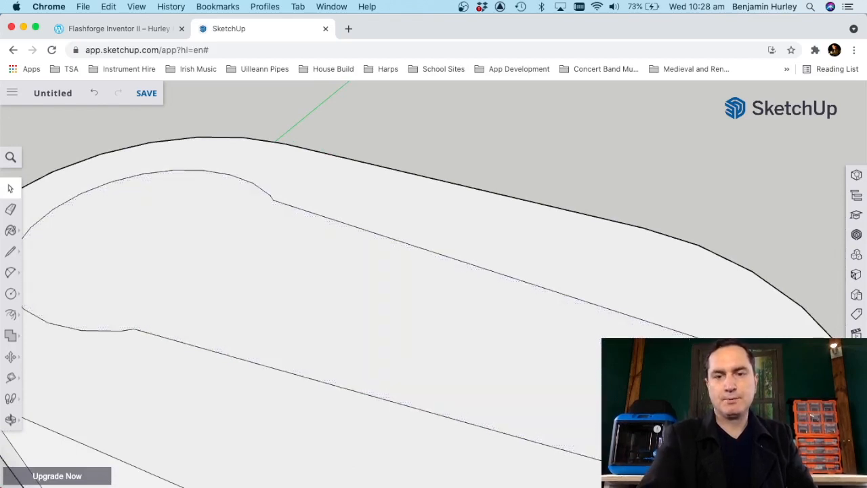
scroll(325, 424, "down", 5)
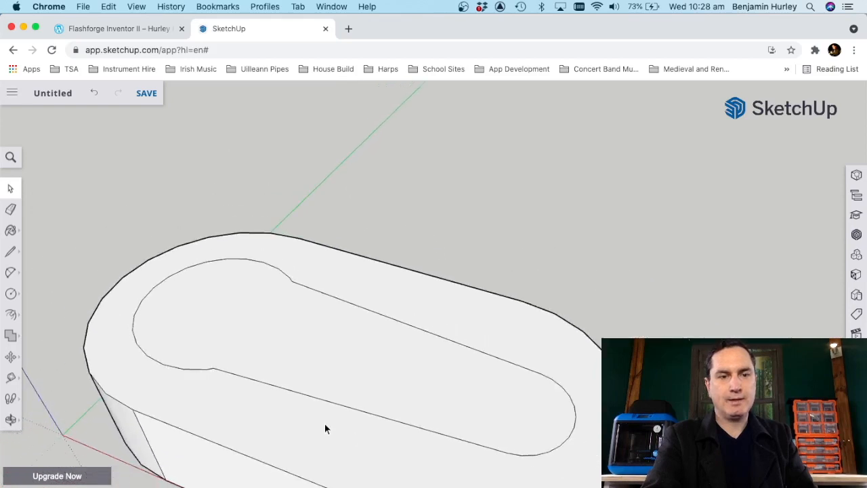
scroll(404, 208, "down", 2)
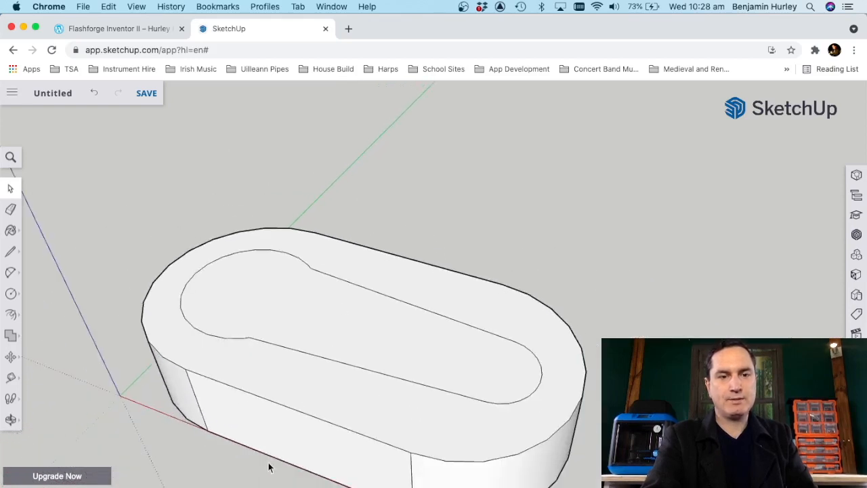
Step: Check the arm thickness in the notes and push the horn-shaped face down into the block to that depth, forming a recess
scroll(268, 467, "up", 3)
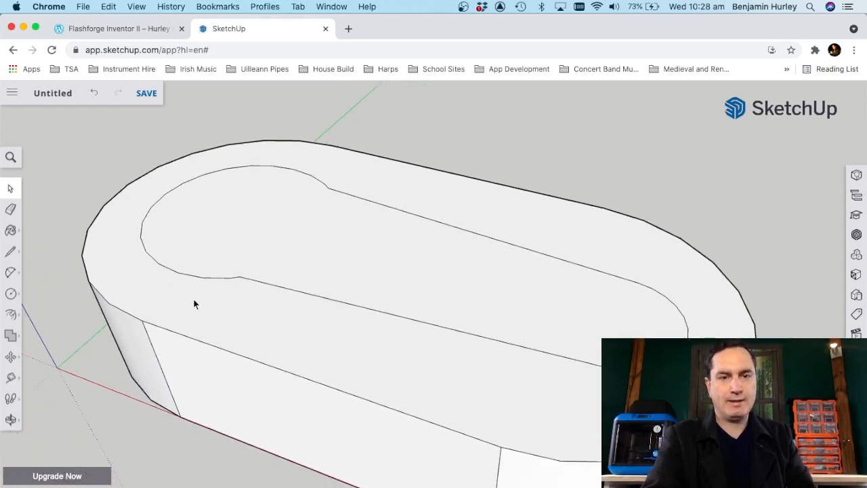
left_click(12, 315)
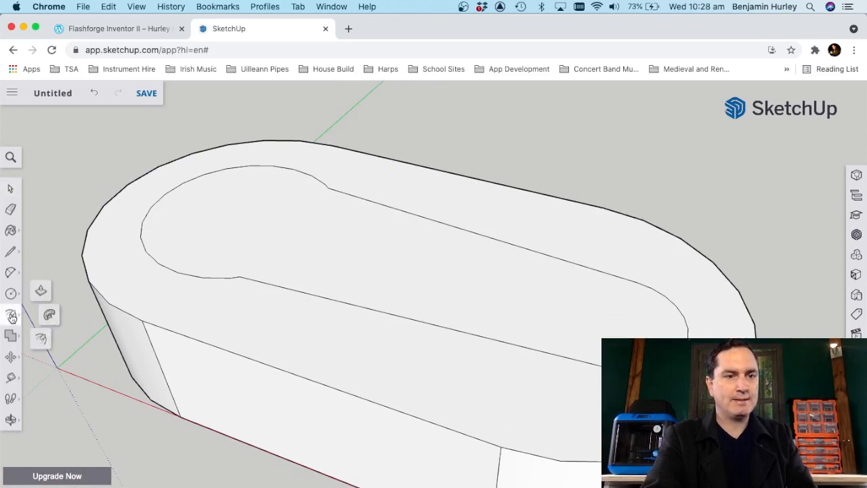
left_click(40, 292)
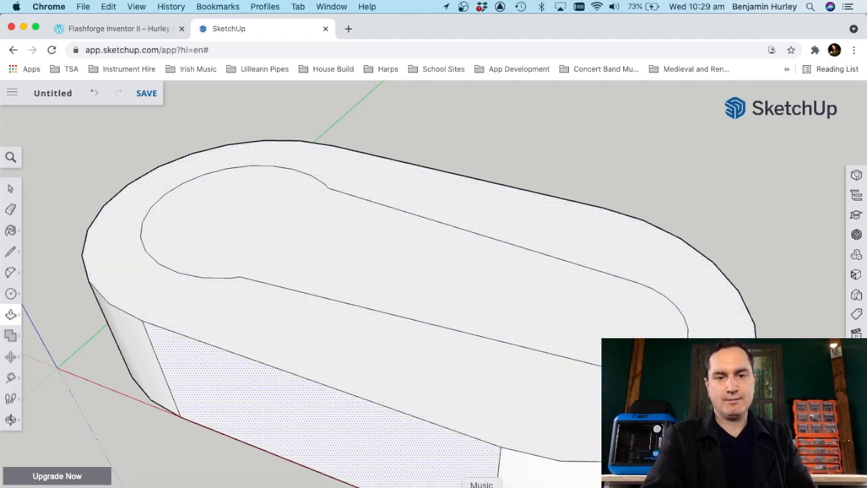
left_click(450, 484)
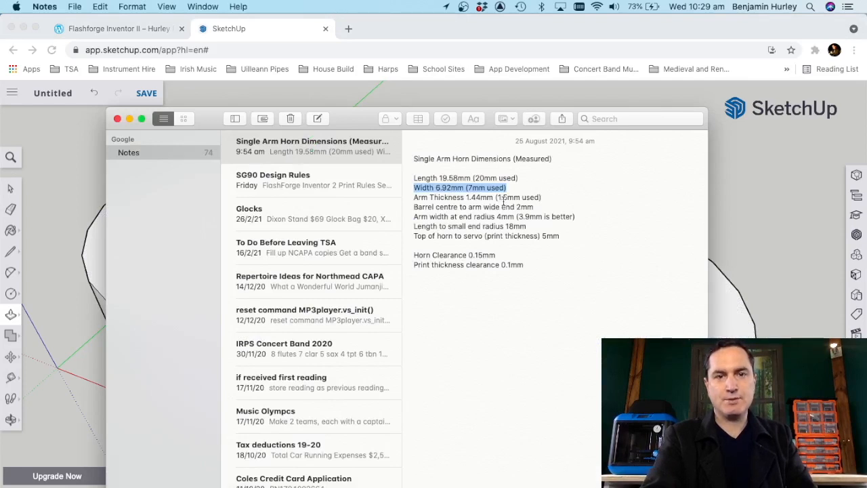
left_click(540, 28)
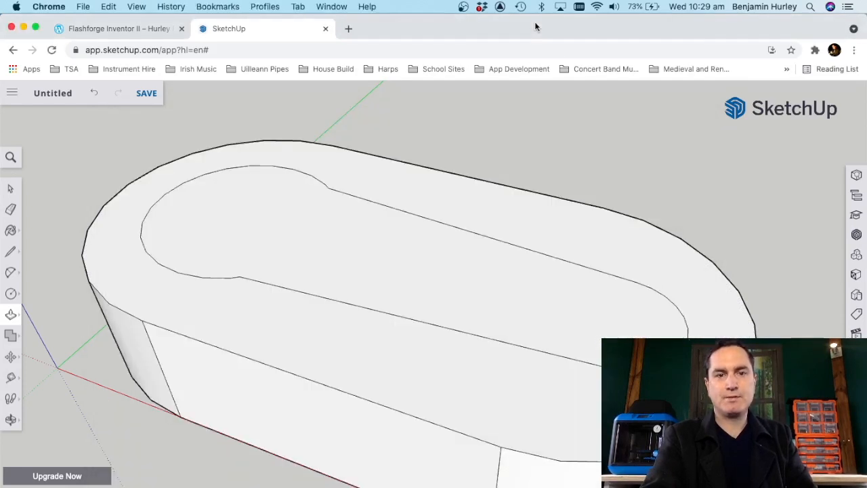
left_click_drag(363, 251, 363, 271)
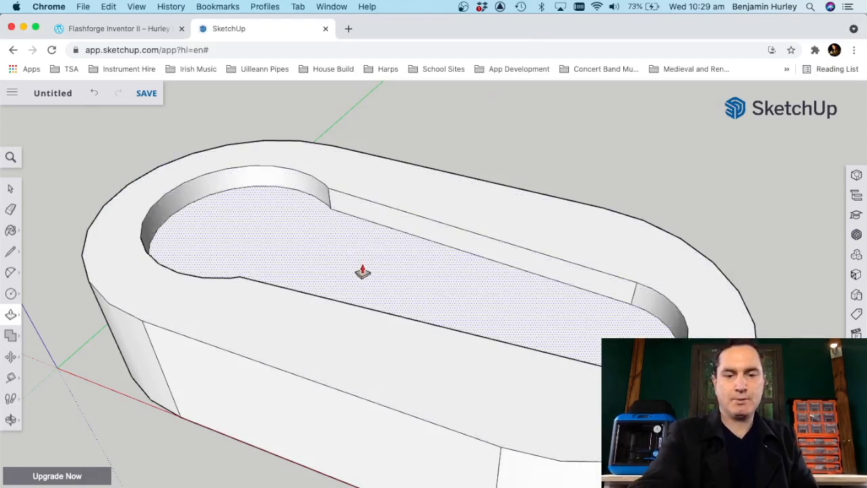
key("Return")
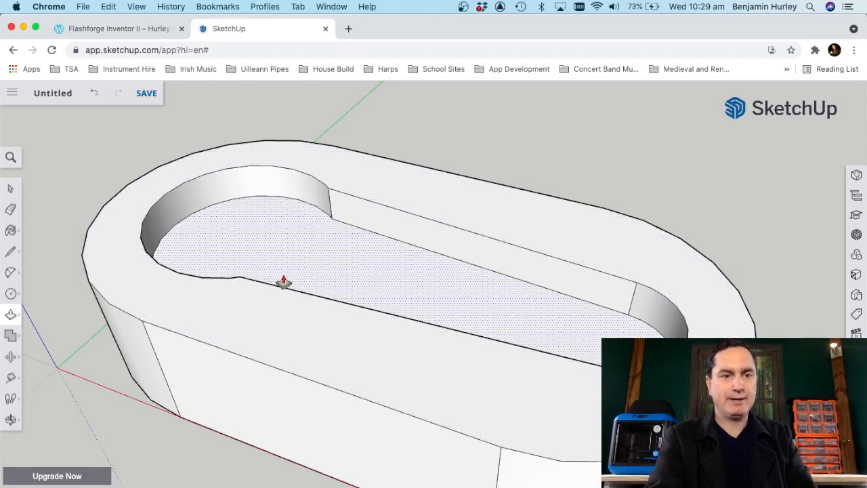
Step: Draw a circle on the recess floor, centred in the rounded barrel end, with its radius reaching the recess wall
left_click(11, 420)
left_click_drag(266, 271, 367, 451)
scroll(588, 244, "down", 2)
scroll(588, 244, "down", 2)
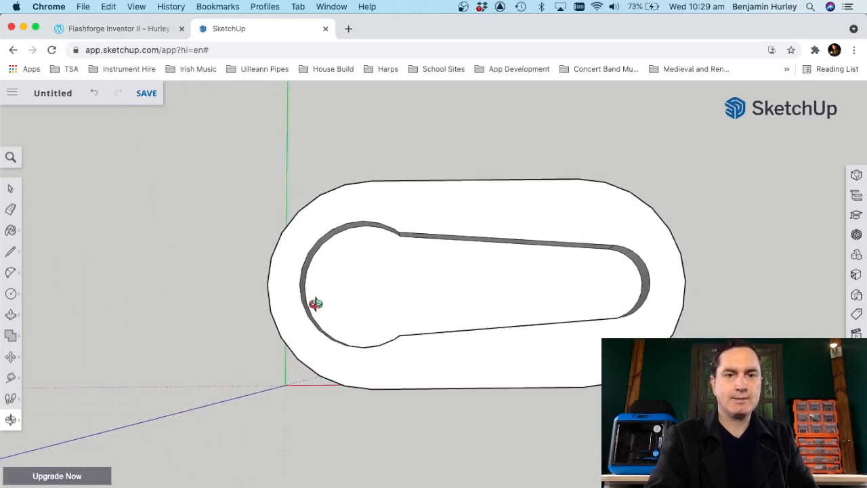
scroll(316, 304, "up", 5)
scroll(316, 303, "down", 1)
scroll(316, 304, "down", 1)
left_click(11, 296)
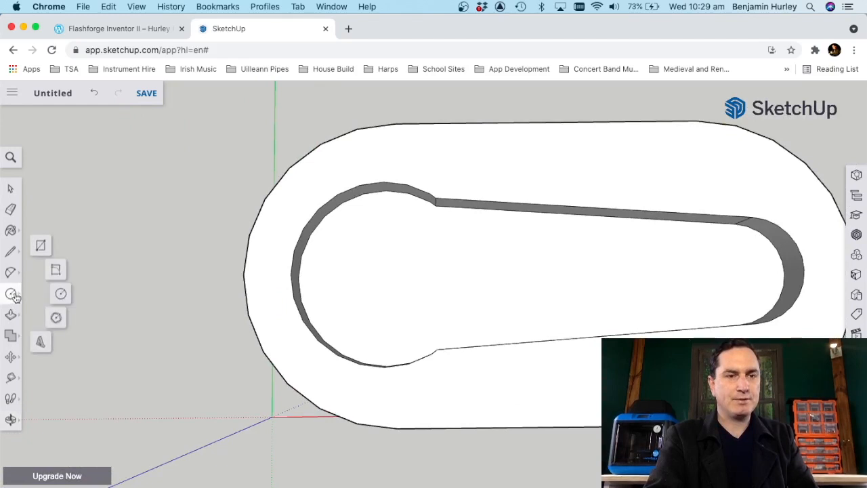
left_click(60, 294)
scroll(277, 226, "down", 1)
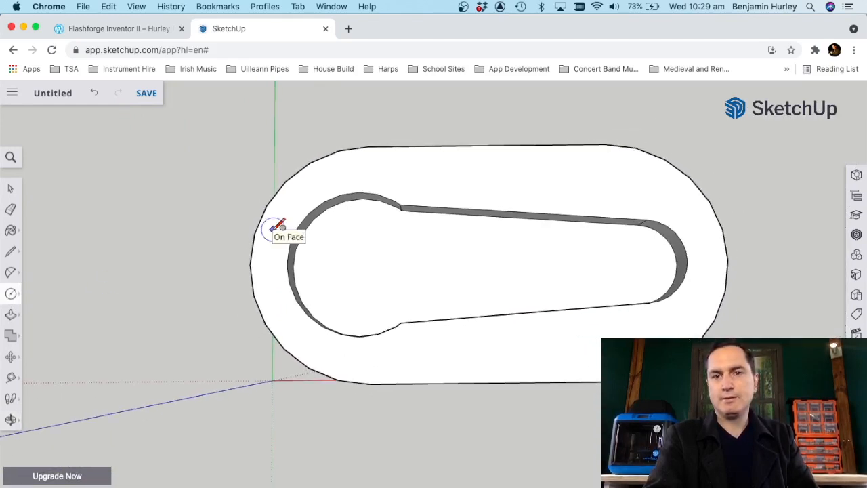
scroll(277, 227, "down", 1)
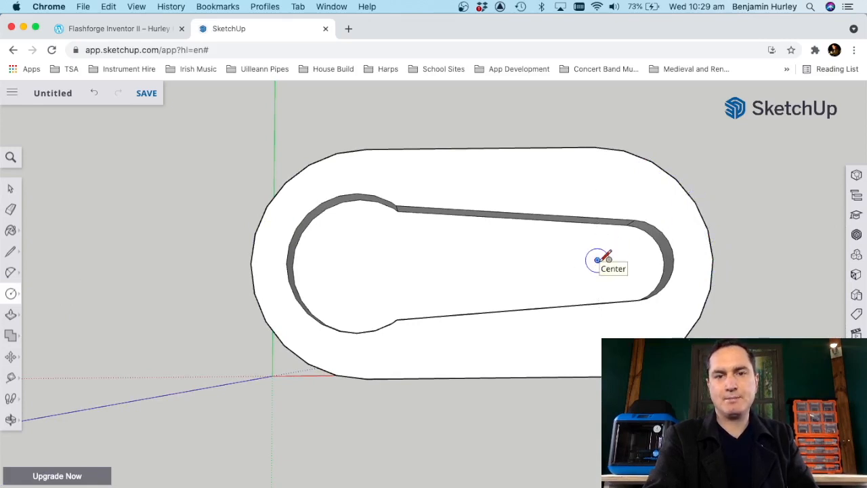
scroll(359, 267, "up", 4)
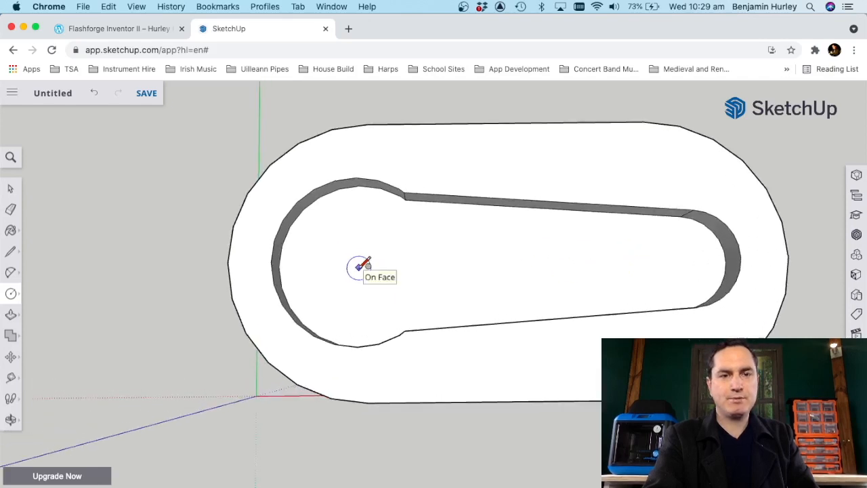
scroll(360, 267, "up", 2)
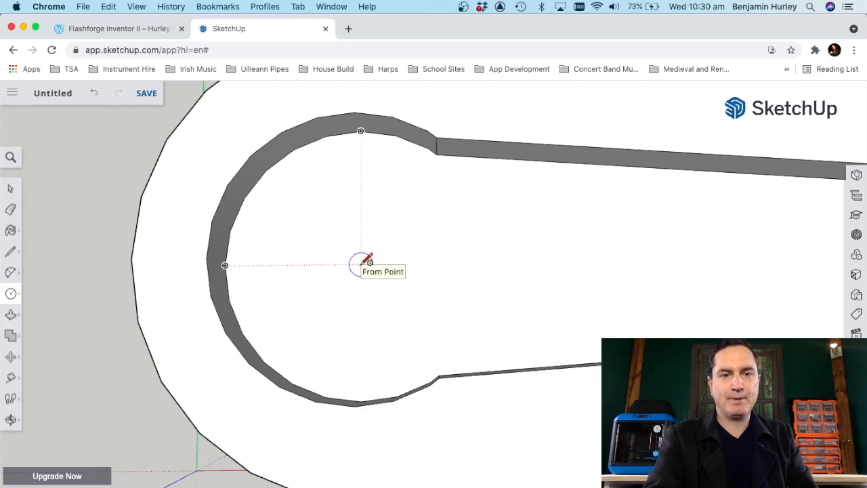
left_click(360, 265)
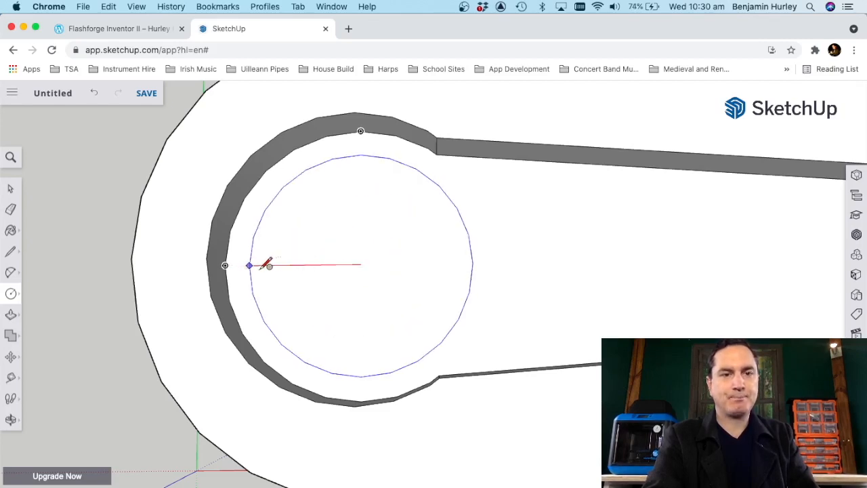
left_click(229, 262)
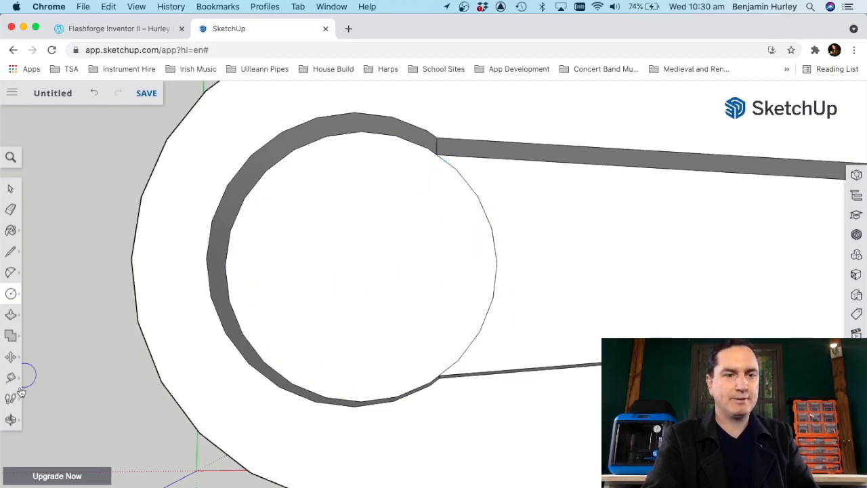
Step: Push the circular barrel face down to the block's bottom edge, cutting a hole all the way through the part
left_click(10, 420)
left_click_drag(310, 354, 213, 238)
scroll(212, 239, "down", 6)
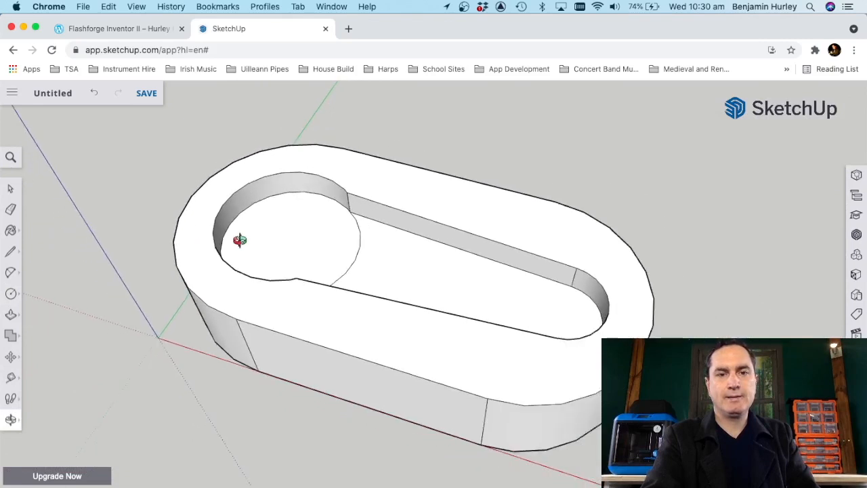
left_click_drag(466, 248, 429, 243)
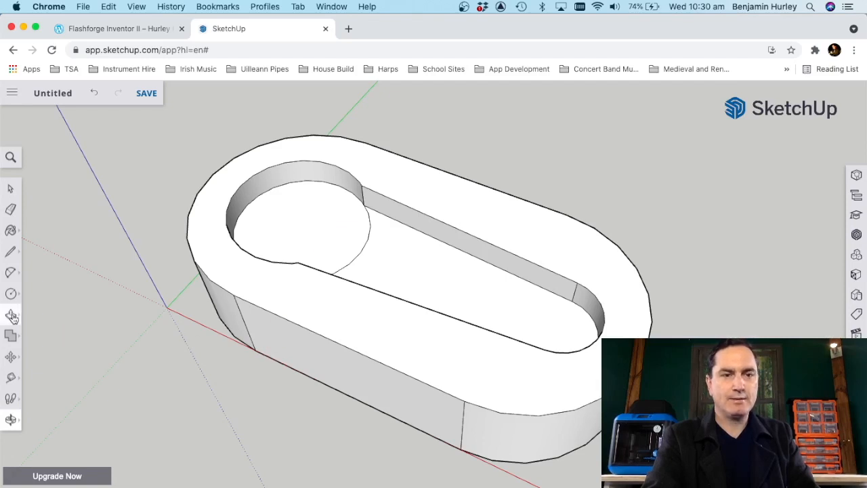
mouse_move(12, 317)
left_click(41, 290)
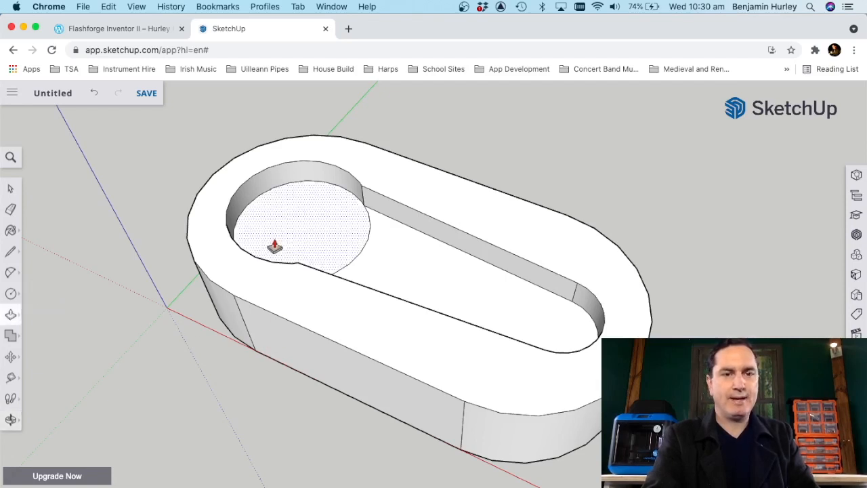
left_click_drag(318, 215, 258, 358)
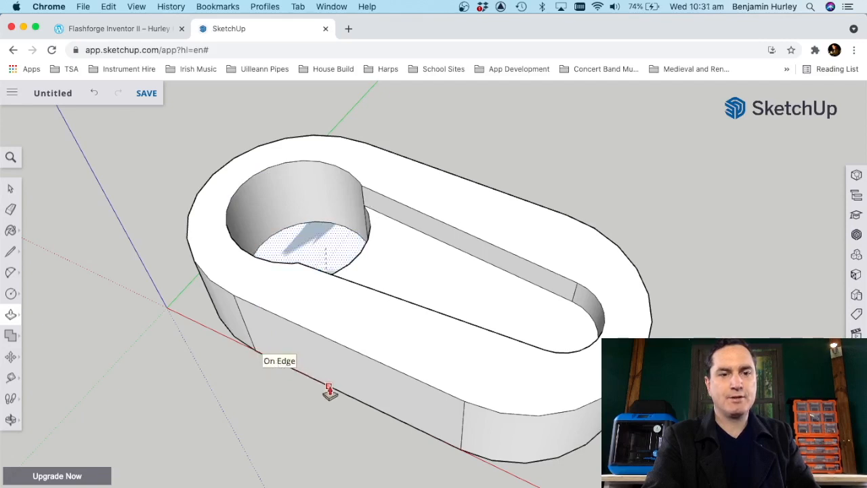
mouse_move(306, 379)
left_mouse_down()
mouse_move(292, 468)
mouse_move(291, 370)
left_mouse_up()
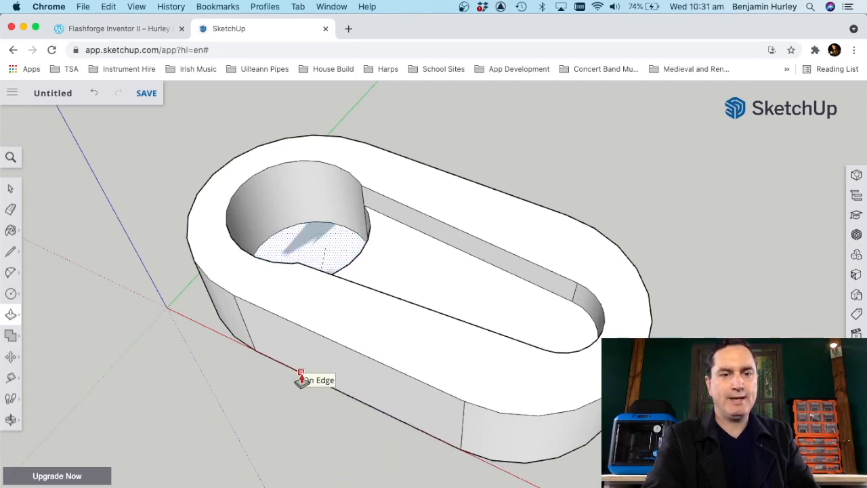
left_click_drag(304, 379, 304, 379)
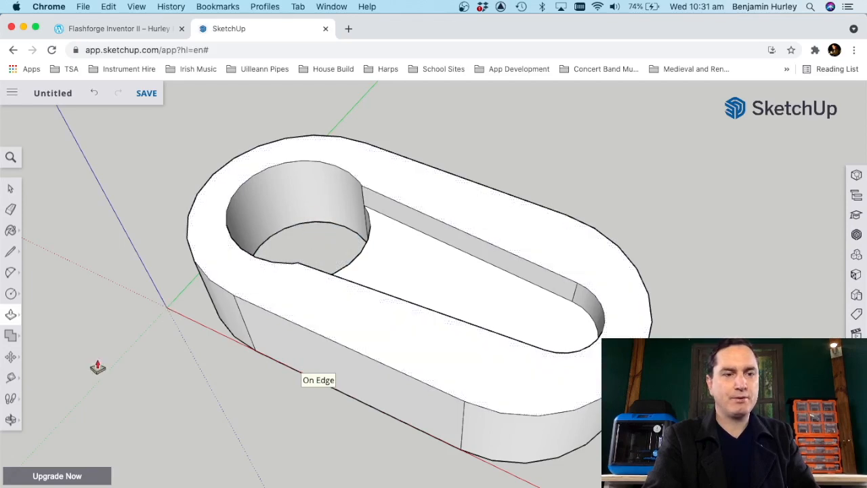
left_click(12, 420)
left_click_drag(339, 310, 449, 427)
left_click_drag(420, 279, 339, 153)
left_click_drag(540, 351, 525, 328)
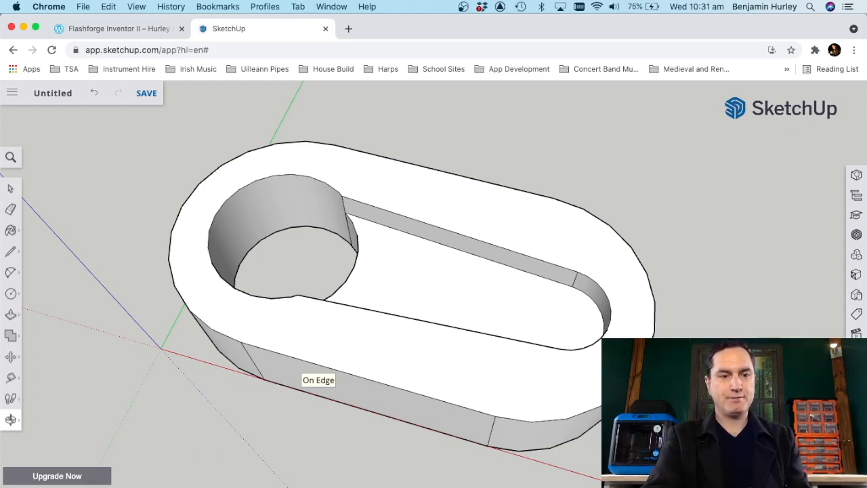
left_click(227, 486)
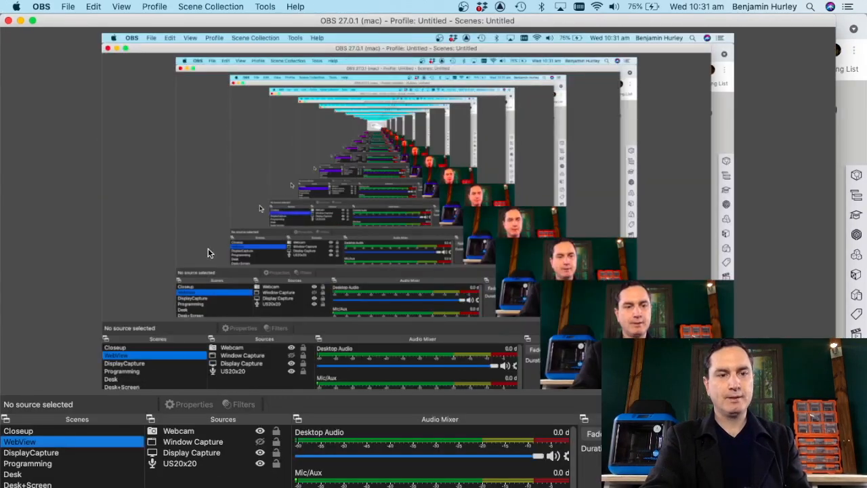
left_click(72, 432)
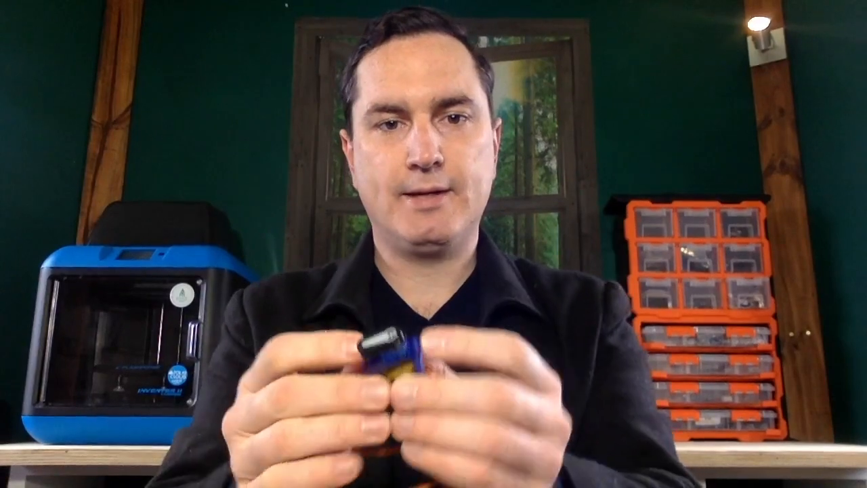